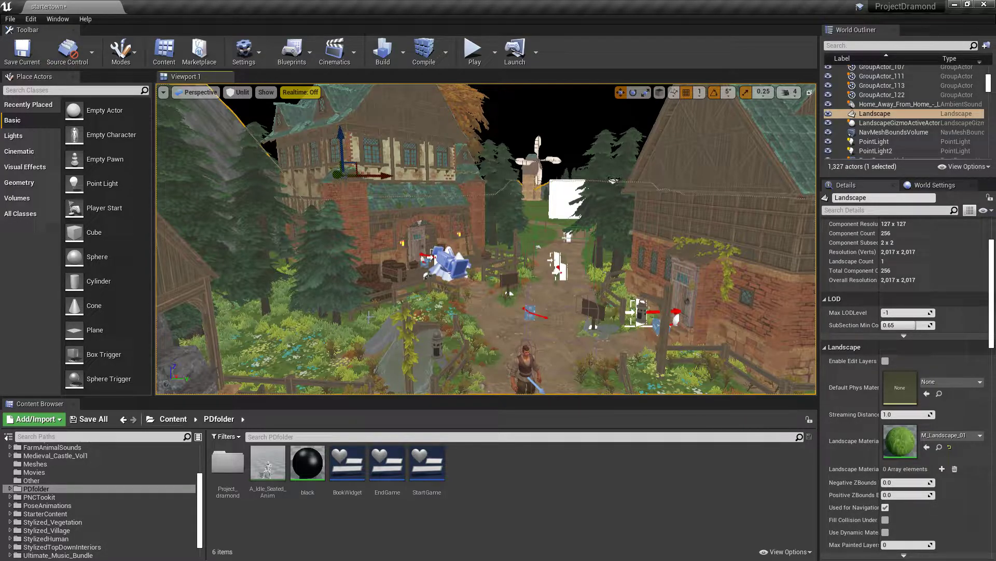
right_click(452, 275)
mouse_move(459, 273)
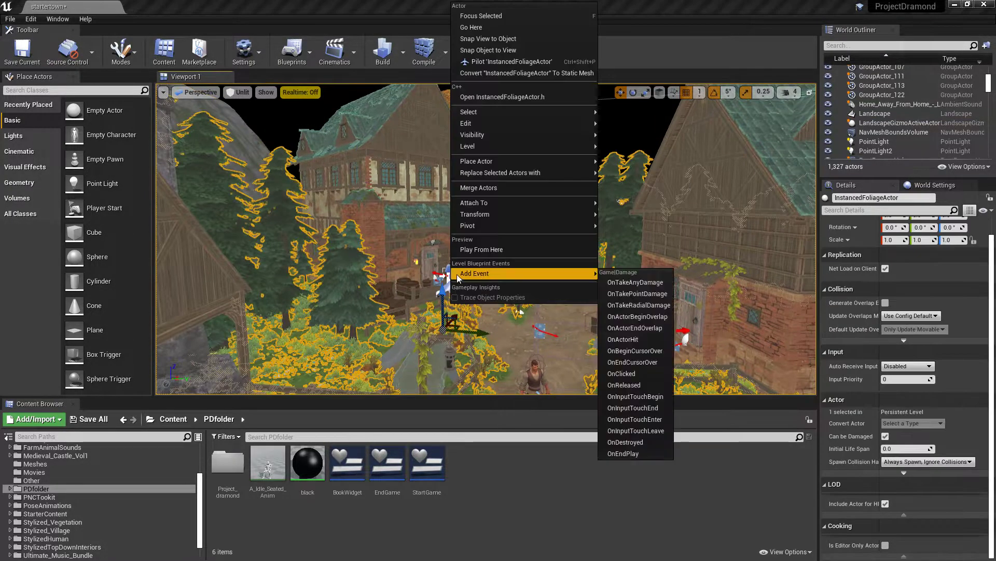
key("Escape")
right_click(411, 198)
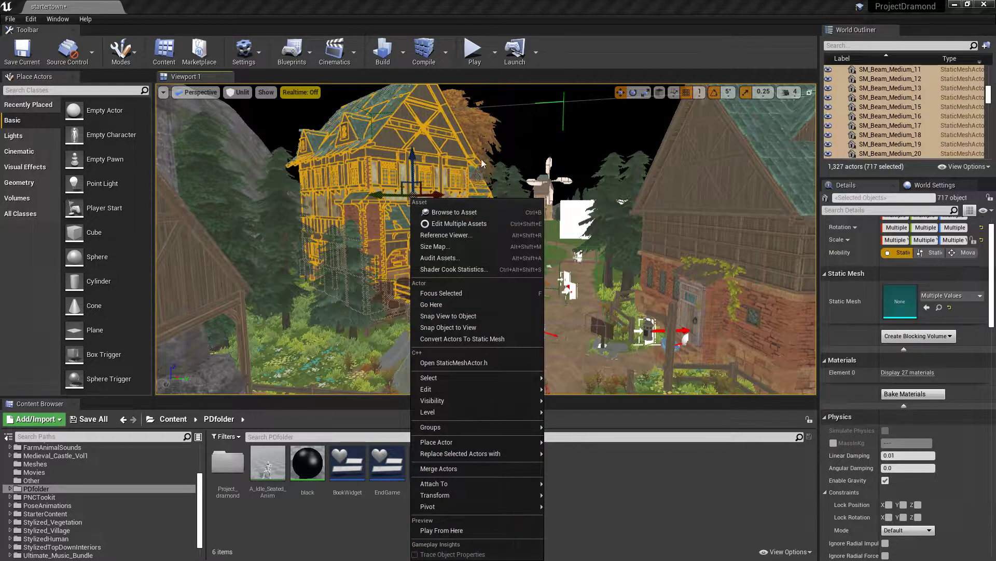
right_click(500, 157)
key("Escape")
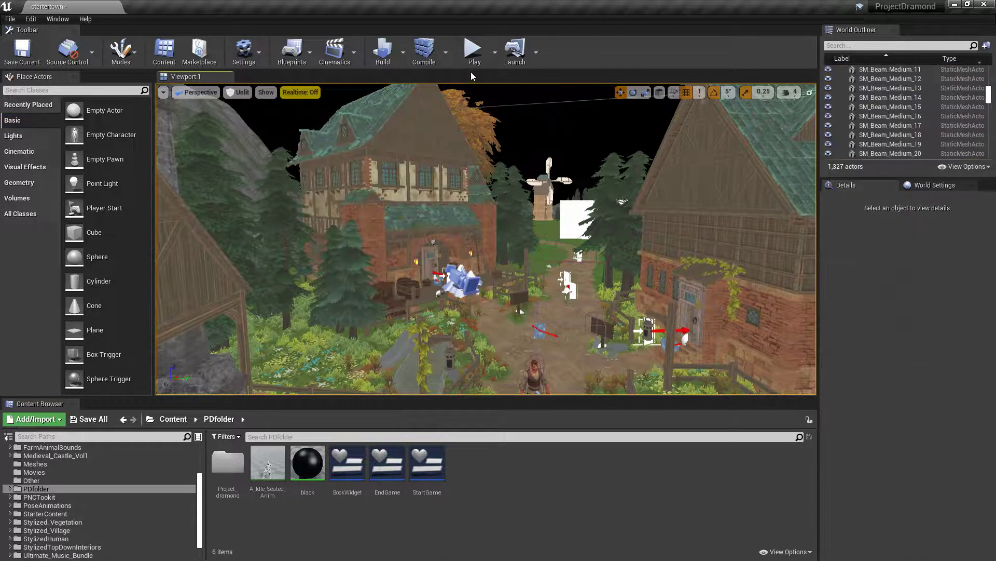
Select the BP_FixedCamera actor overlooking the village street and pin its camera preview.
right_click_drag(550, 137, 548, 205)
right_click_drag(420, 265, 690, 332)
right_click_drag(556, 136, 557, 136)
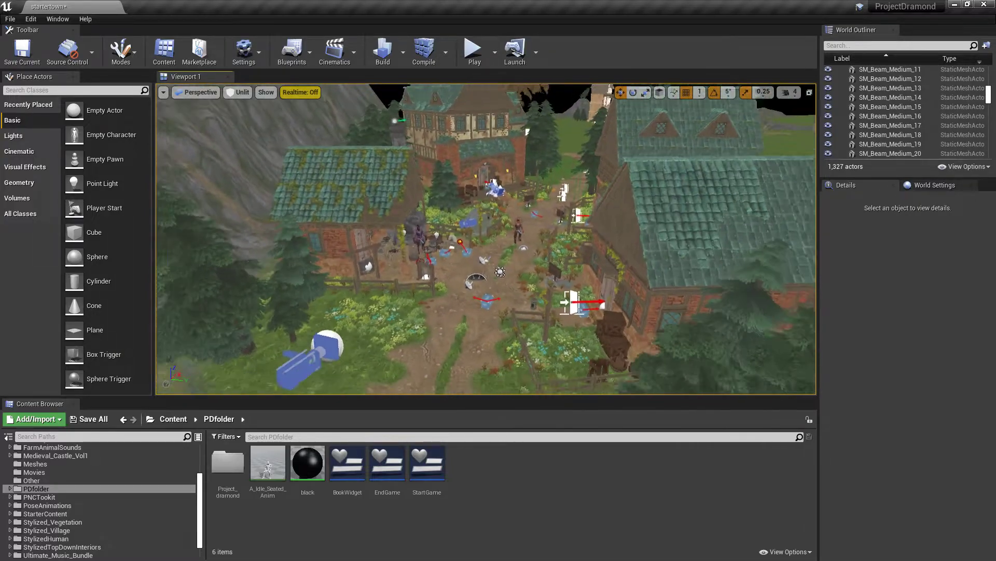
mouse_move(486, 238)
right_mouse_down()
mouse_move(480, 186)
mouse_move(485, 249)
right_mouse_up()
key("w")
left_click(427, 251)
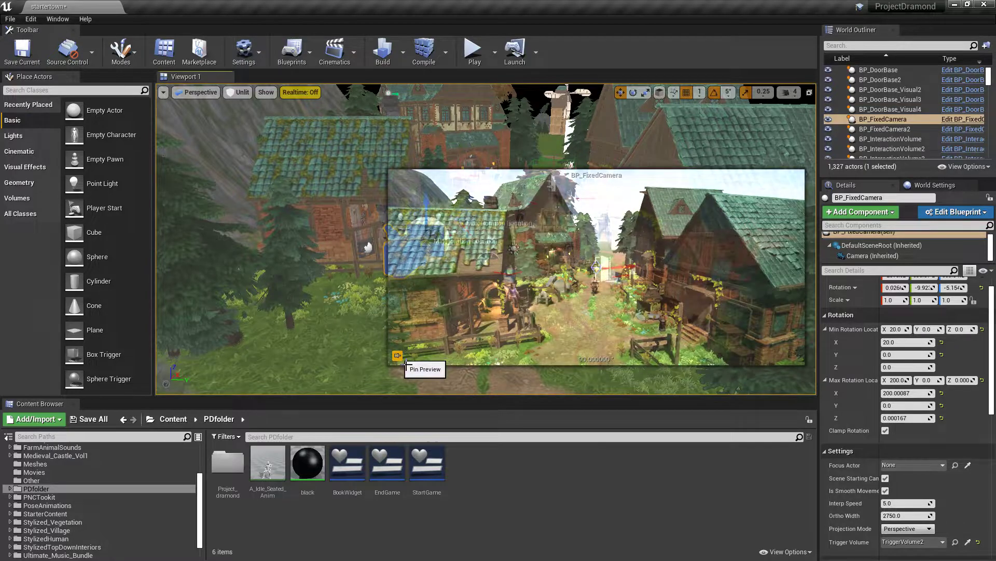
Reposition the large autumn tree SM_Tree_006 behind the houses and set its Z rotation to -270°, using the pinned camera preview.
right_click_drag(288, 296, 288, 296)
right_click_drag(300, 229, 300, 229)
left_click(301, 224)
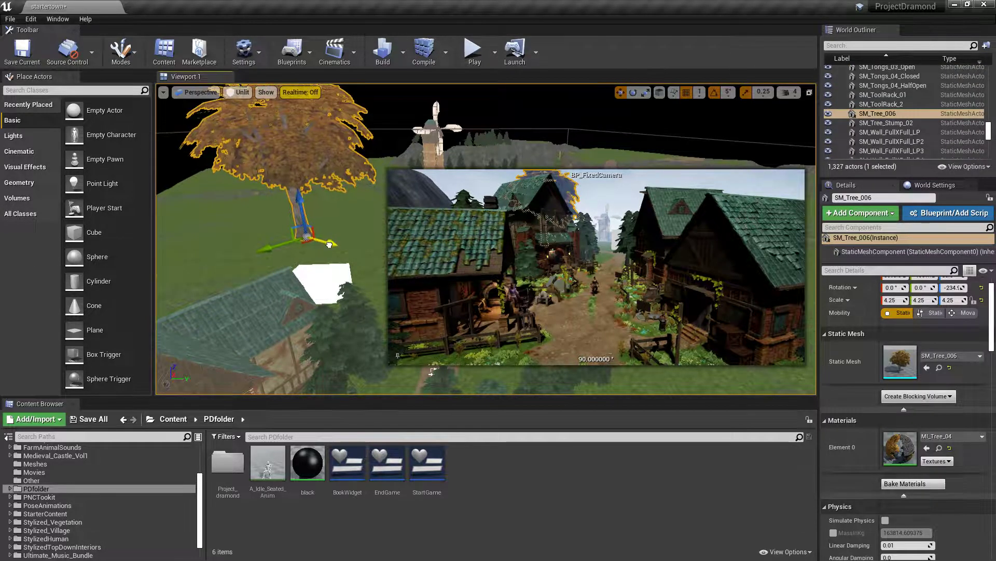
left_click_drag(336, 245, 354, 264)
key("e")
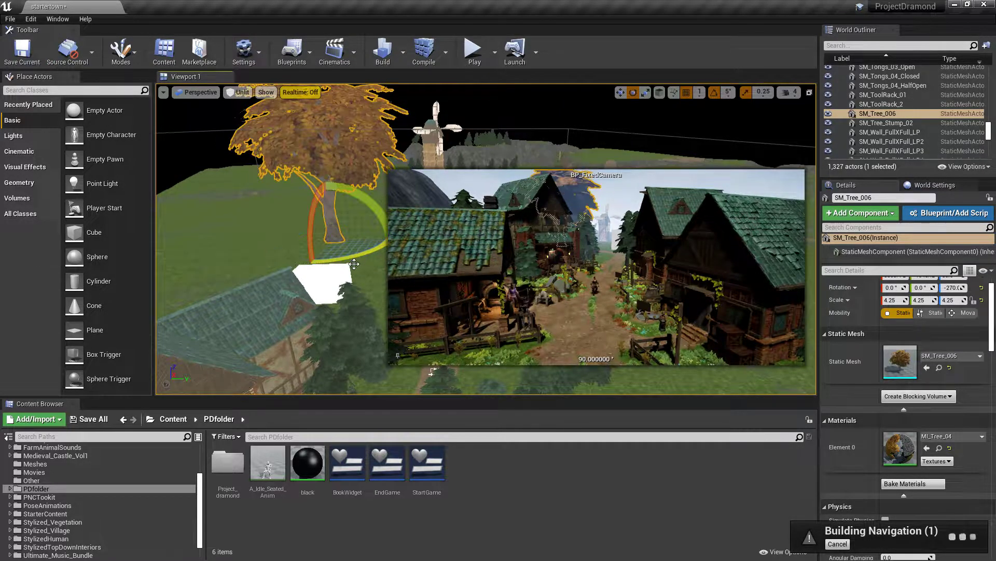
Select BP_FixedCamera2 beside the dirt path, unpin the BP_FixedCamera preview and maximize the viewport.
right_click_drag(345, 262, 311, 312)
mouse_move(298, 172)
right_mouse_down()
mouse_move(325, 174)
mouse_move(335, 189)
mouse_move(298, 172)
right_mouse_up()
left_click(396, 146)
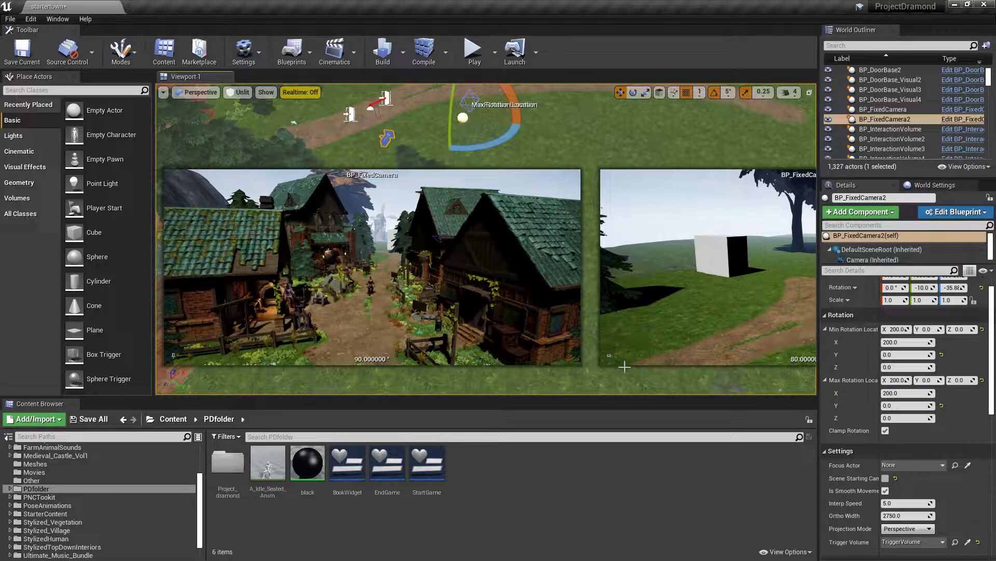
left_click(174, 356)
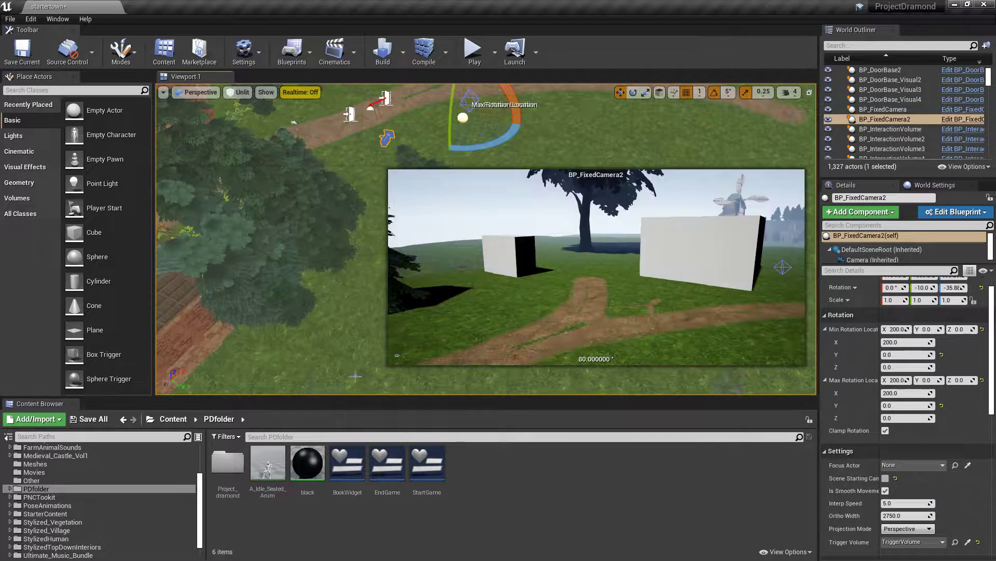
key("F11")
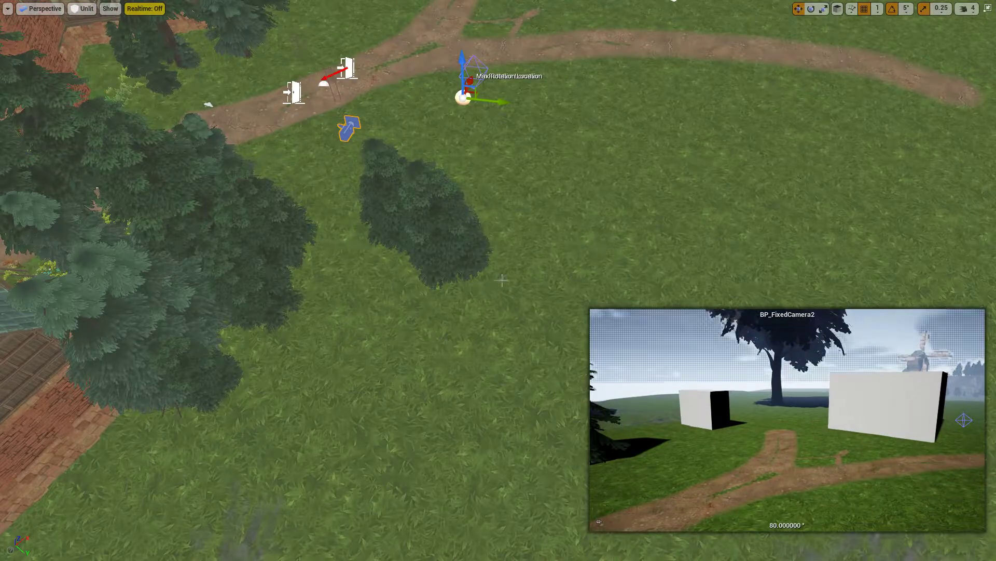
Pin the BP_FixedCamera2 preview with the meadow and its two white cubes in view.
right_click_drag(541, 243, 527, 93)
right_click_drag(541, 194, 576, 195)
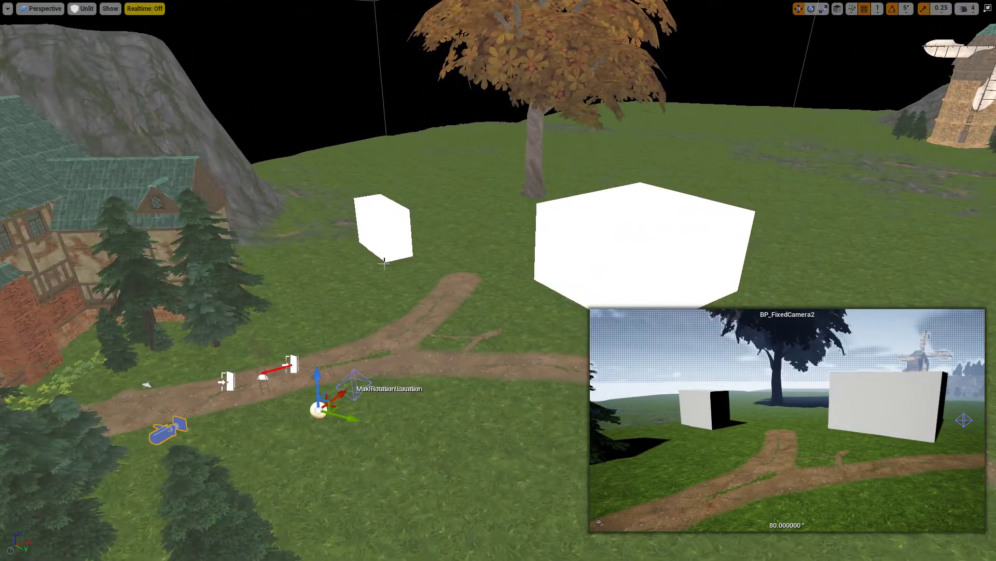
left_click(388, 249)
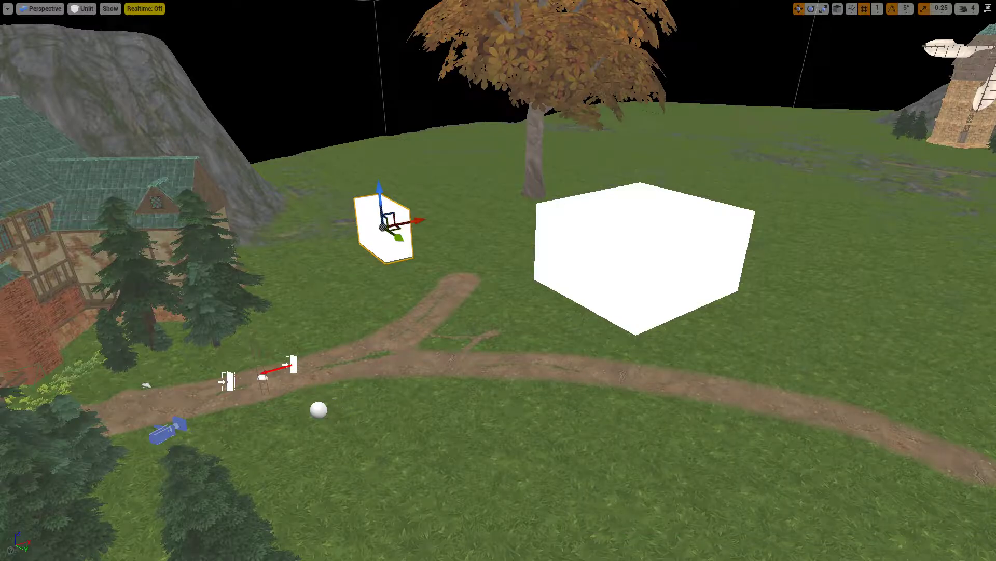
left_click(318, 410)
left_click(599, 522)
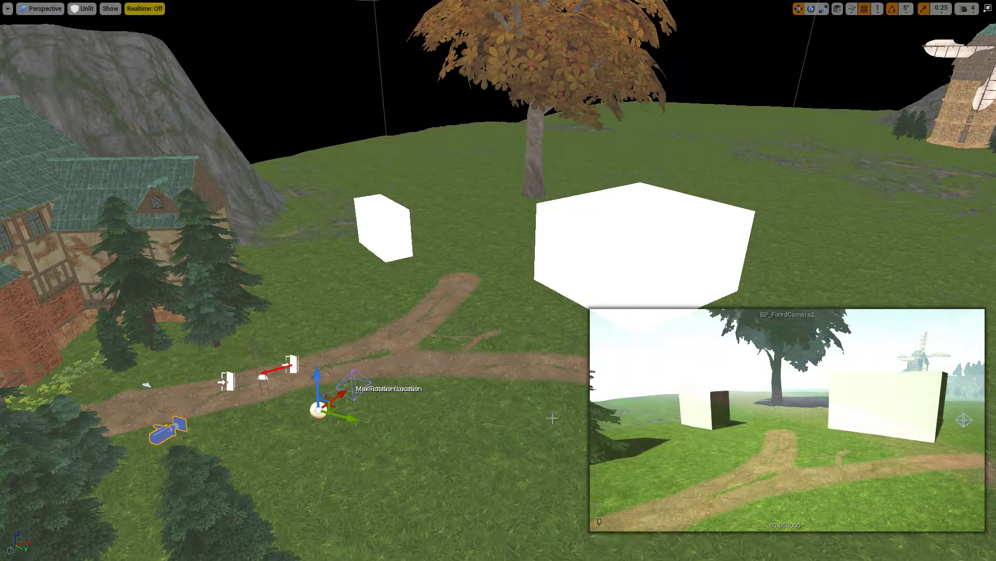
Move the smaller white cube toward the houses and closer to BP_FixedCamera2.
left_click(411, 232)
left_click_drag(417, 223, 390, 253)
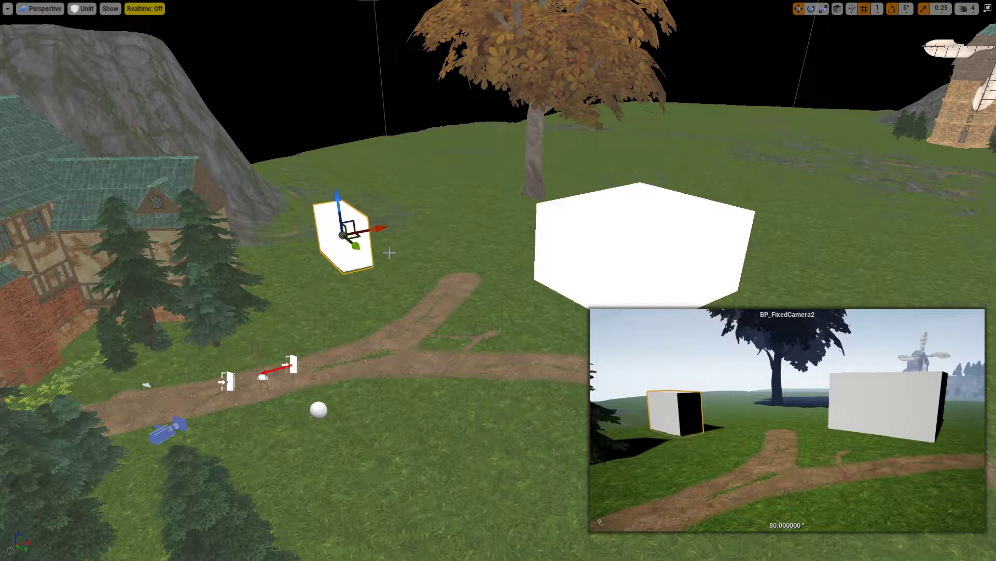
right_click_drag(338, 276, 320, 290)
key("w")
left_click_drag(394, 181, 358, 196)
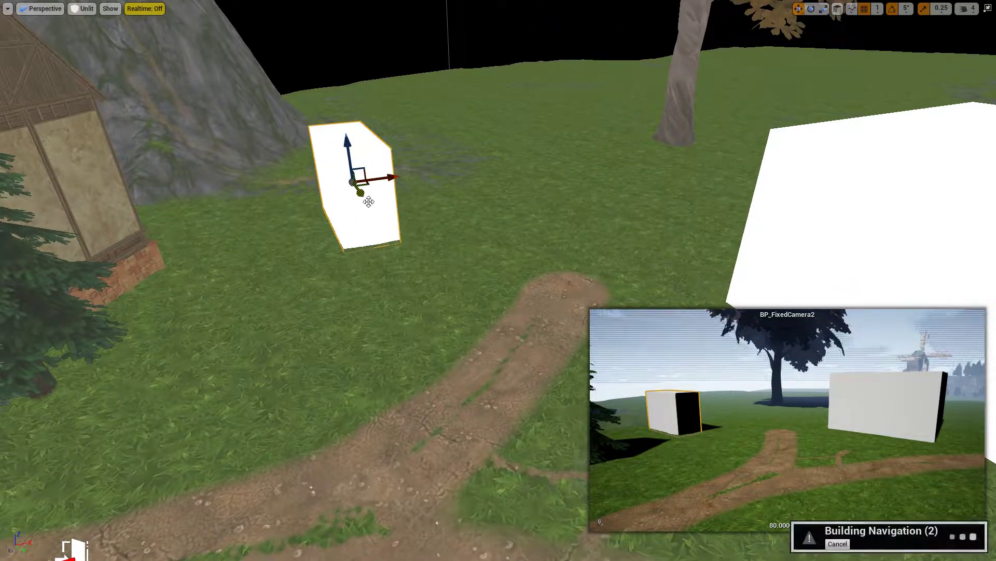
Shift the large white cube along its Y axis toward the smaller cube, adjusting its framing in the BP_FixedCamera2 preview.
key("s")
right_click_drag(376, 288, 457, 294)
left_click(520, 283)
left_click_drag(570, 246, 544, 234)
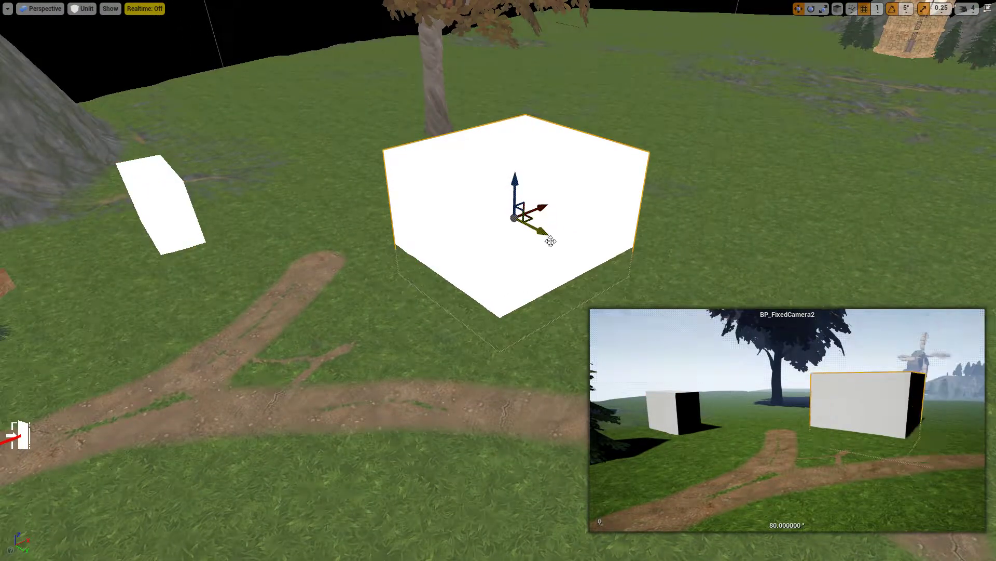
left_click_drag(551, 240, 556, 247)
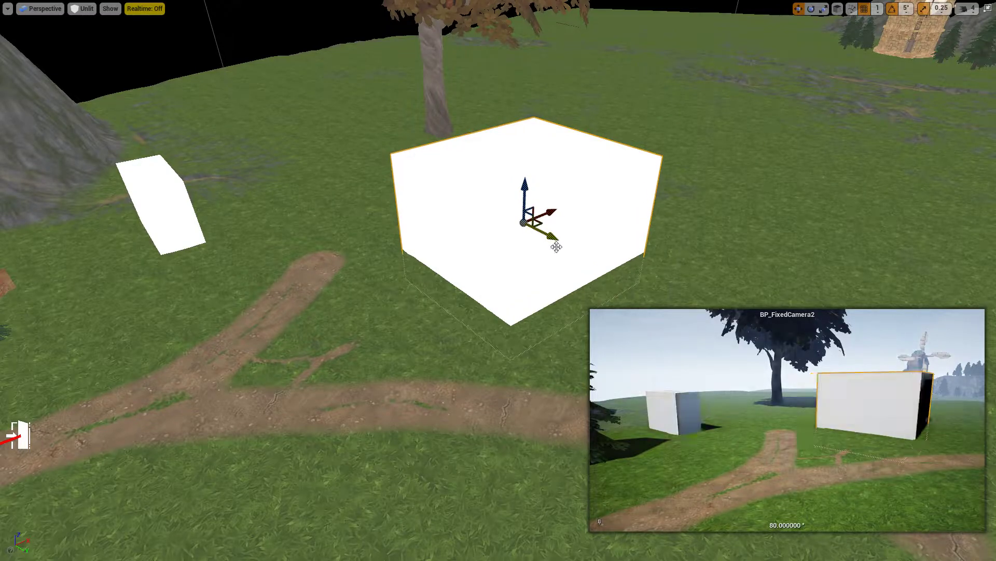
Unpin the BP_FixedCamera2 preview and select the BP_FixedCamera actor above the village entrance.
right_click_drag(465, 322, 420, 323)
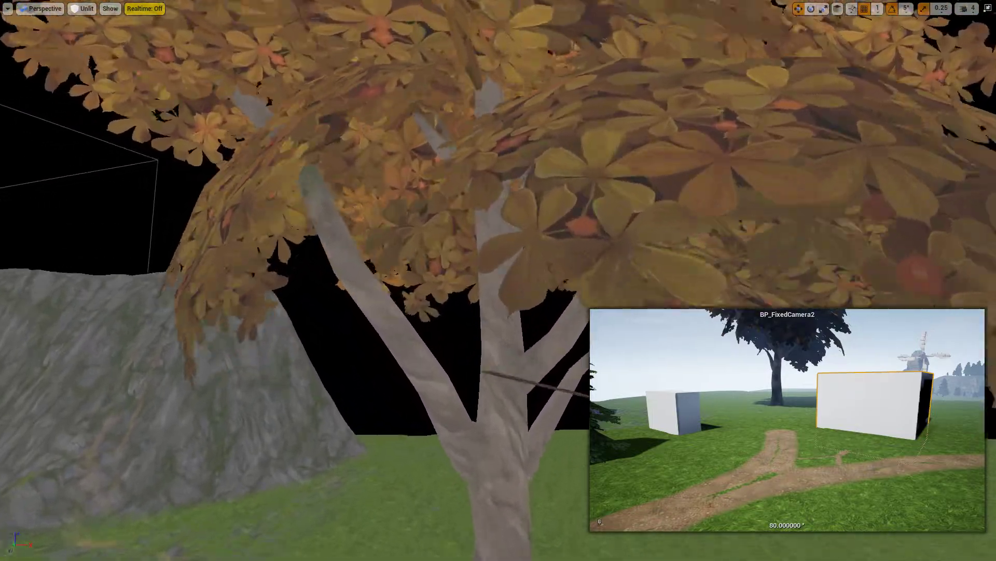
right_click_drag(443, 371, 440, 371)
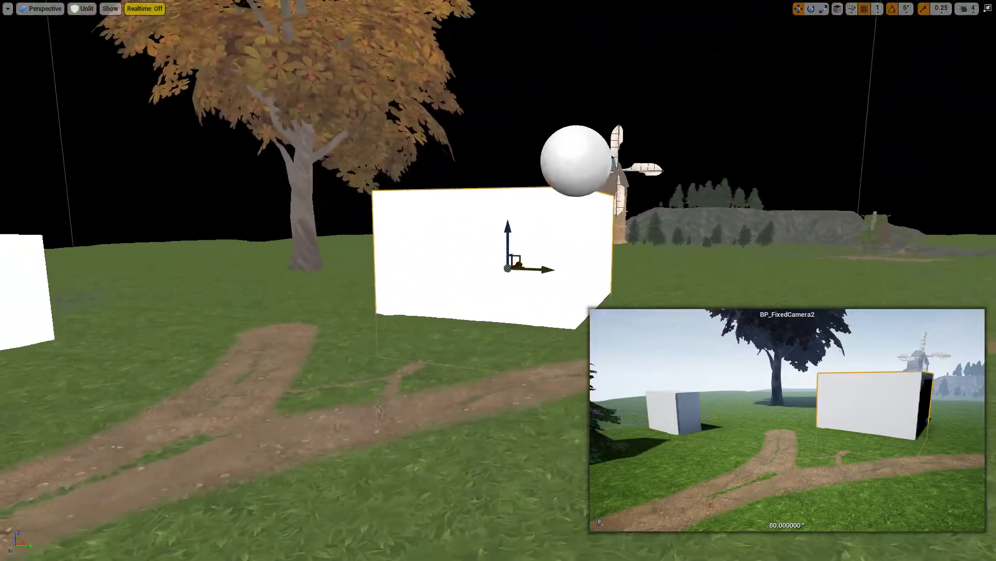
key("s")
right_click_drag(674, 386, 571, 396)
left_click(600, 521)
right_click_drag(600, 522, 540, 521)
right_click_drag(593, 396, 593, 395)
left_click(452, 237)
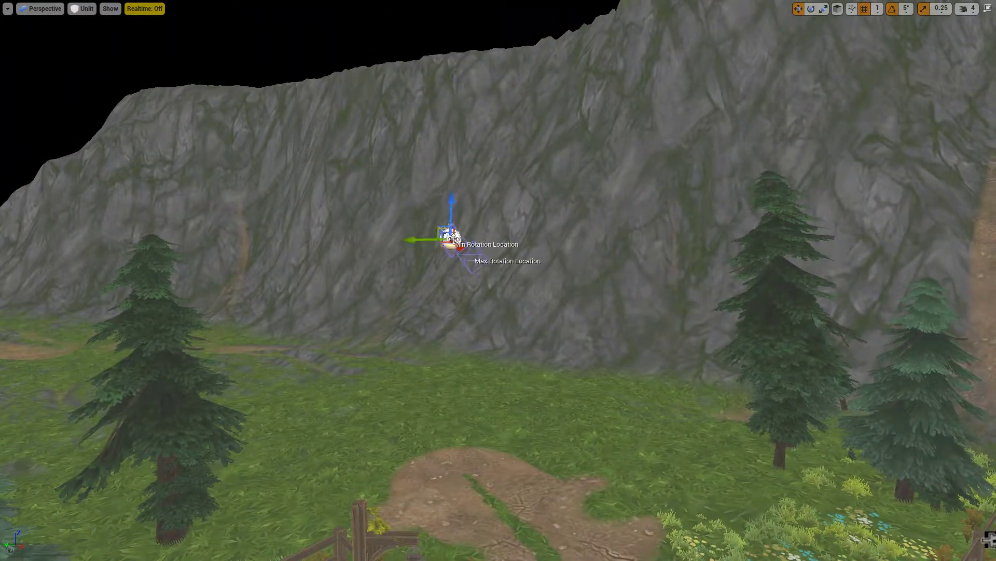
Examine the village street, the forge, the large house's entrance and the path to the meadow from several angles.
right_click_drag(417, 362, 509, 378)
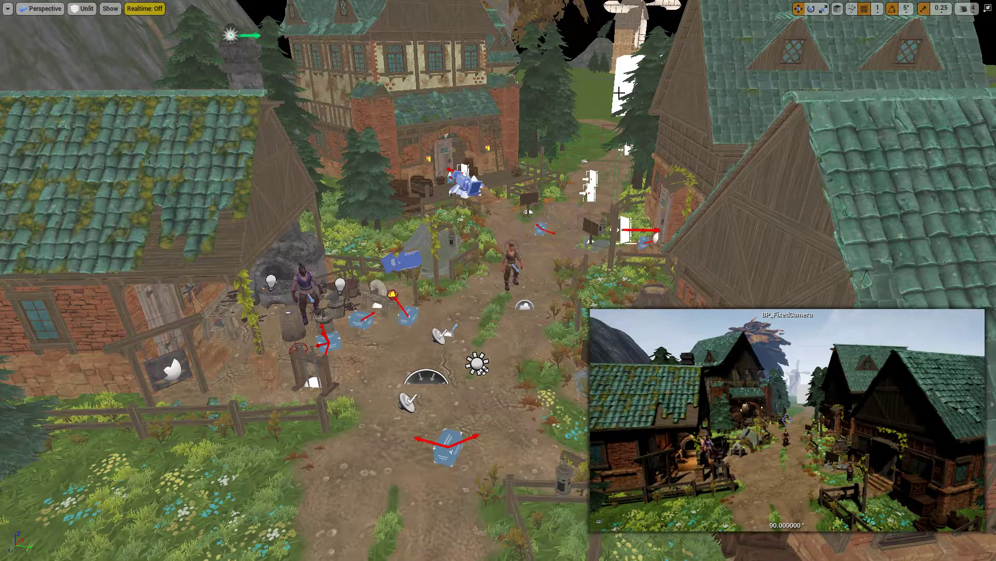
right_click_drag(521, 227, 545, 208)
key("w")
right_click_drag(491, 238, 439, 248)
right_click_drag(449, 363, 371, 373)
key("w")
key("s")
key("w")
right_click_drag(502, 367, 366, 318)
right_click_drag(472, 378, 383, 360)
key("w")
key("d")
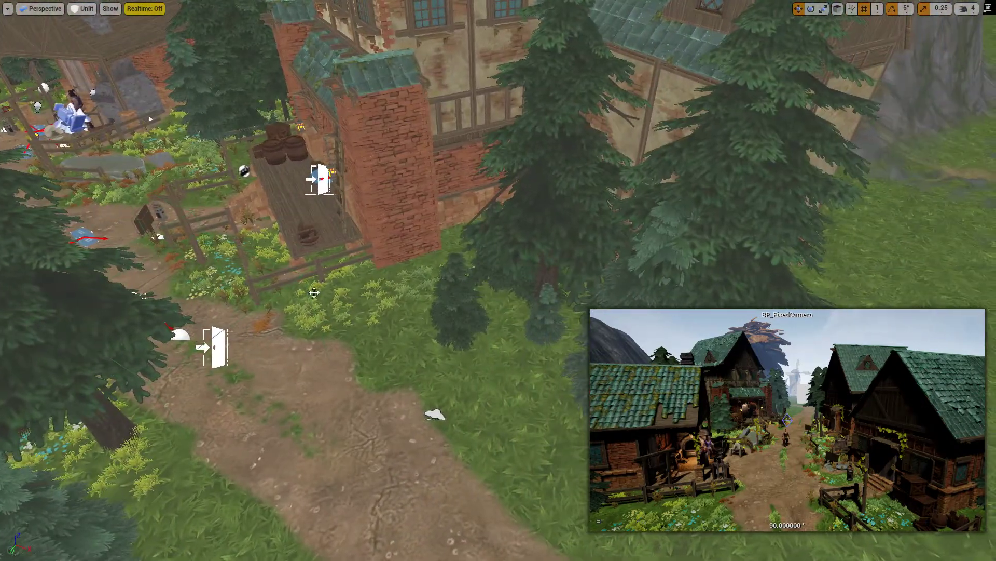
right_click_drag(283, 413, 369, 464)
key("d")
right_click_drag(479, 451, 360, 418)
key("w")
right_click_drag(347, 319, 340, 319)
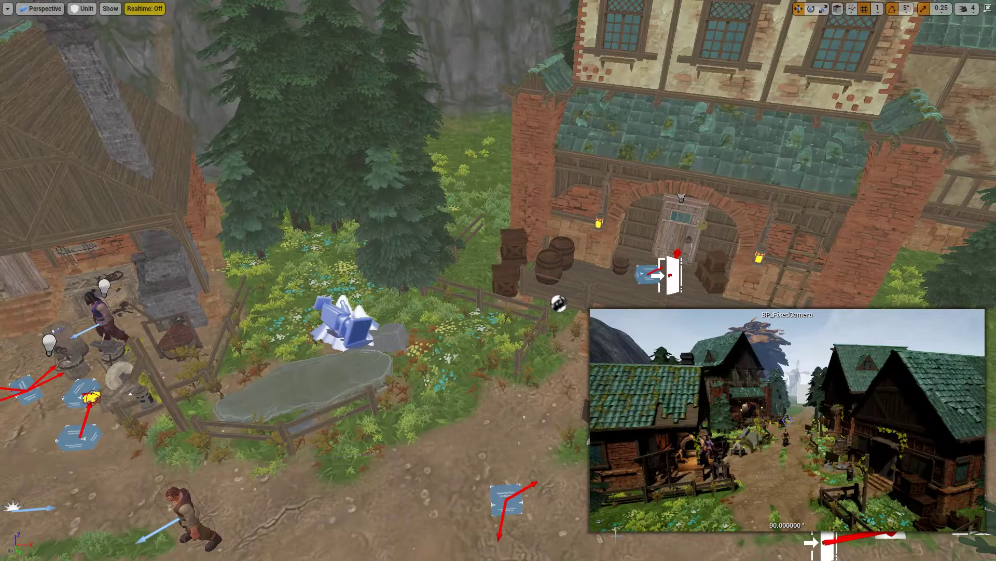
Play the level full screen and send the character up the village street toward the meadow.
key("F11")
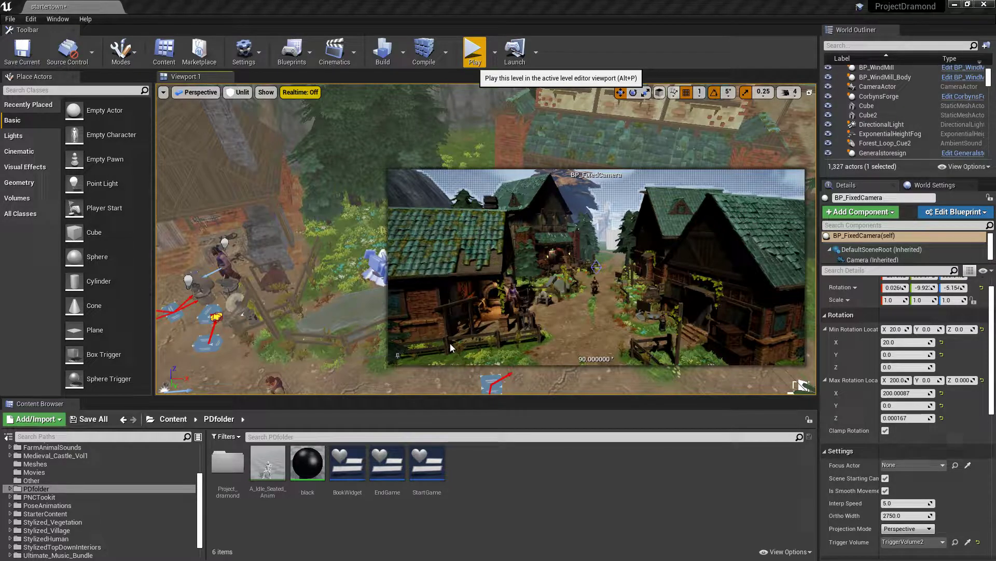
key("alt+p")
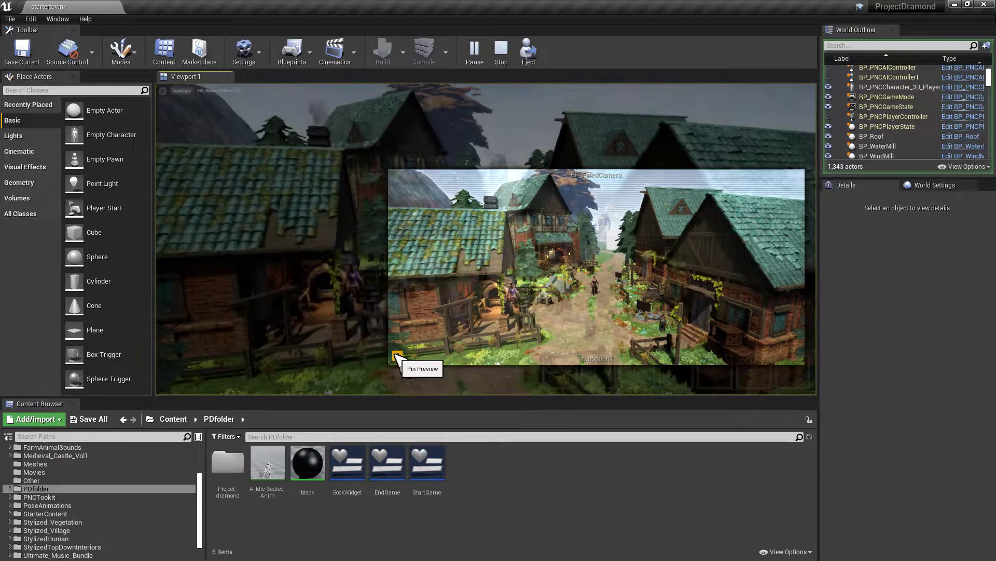
key("F11")
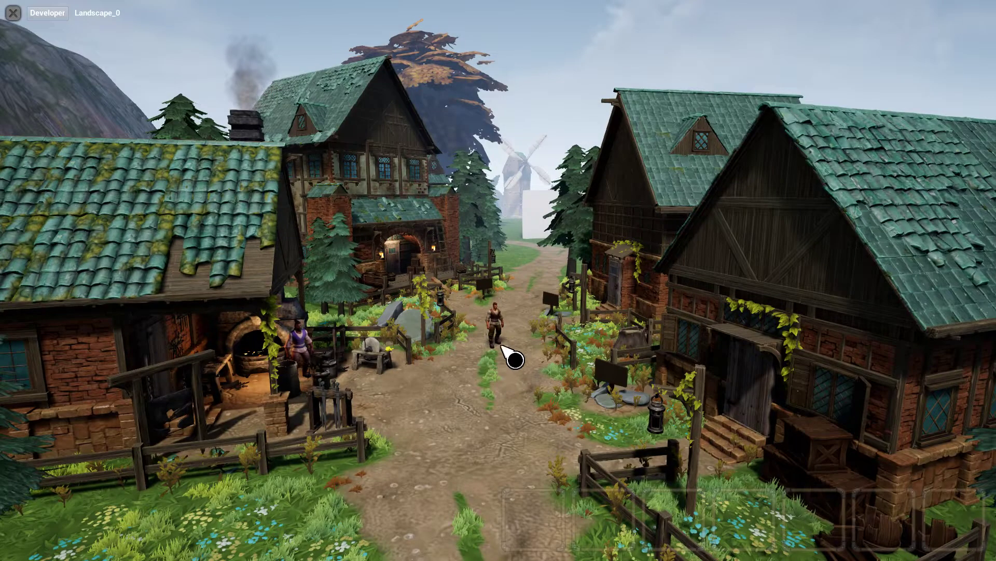
left_click(531, 285)
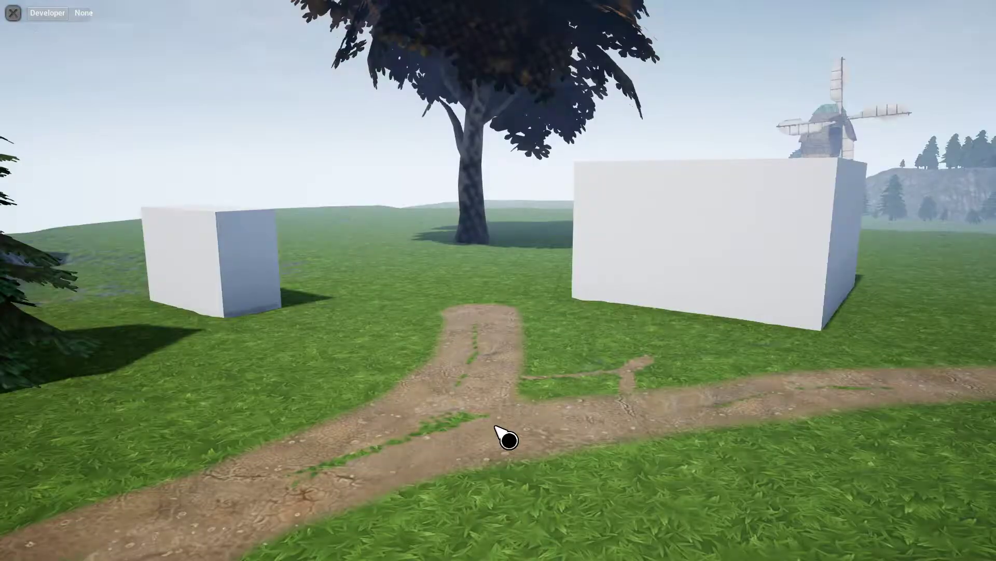
Walk the character along the meadow path and around the two white cubes to test the second fixed camera.
left_click(506, 436)
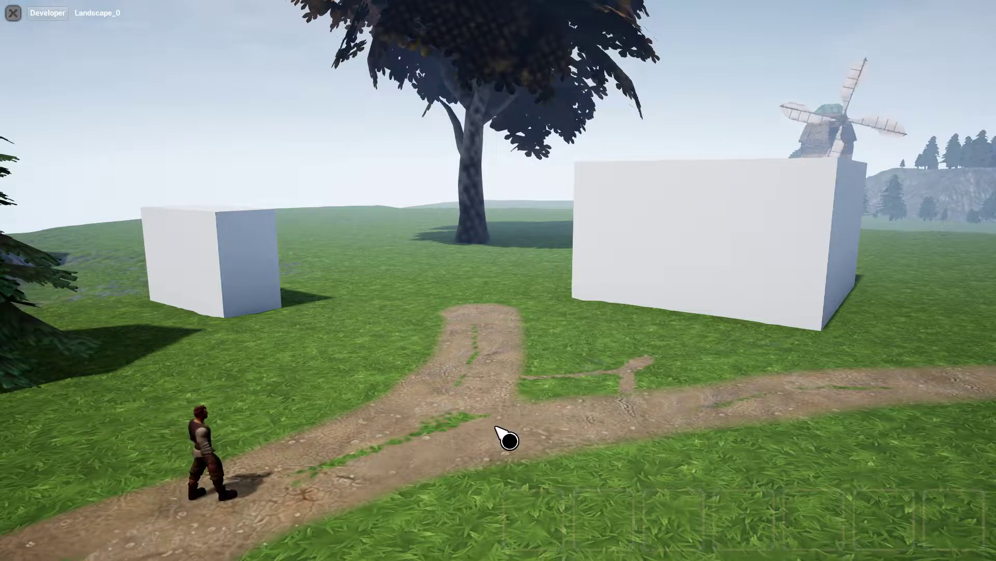
left_click(470, 326)
left_click(374, 285)
left_click(694, 367)
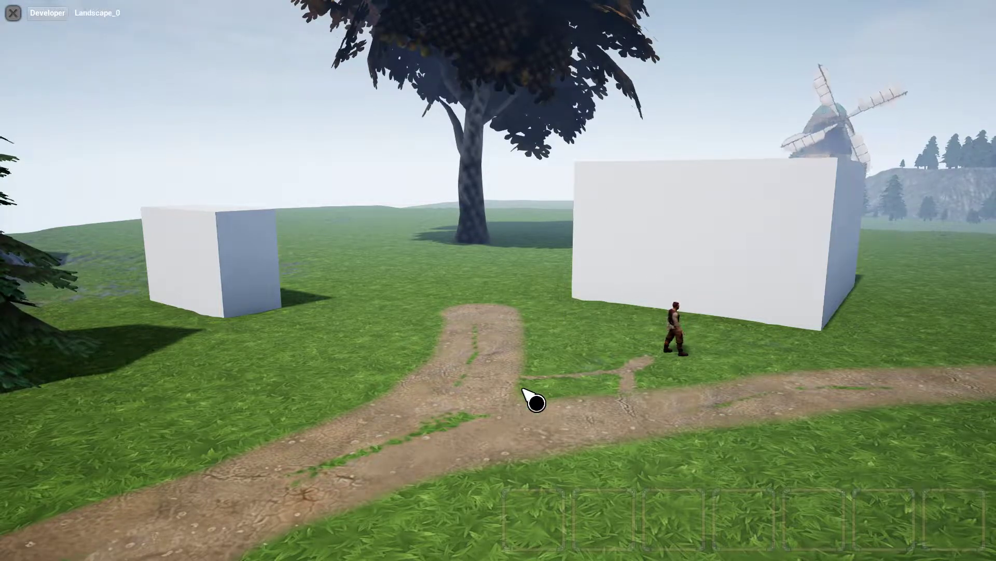
left_click(423, 471)
Leave full screen, walk the character back to the village camera view, stop the play session and select the foliage actor.
key("F11")
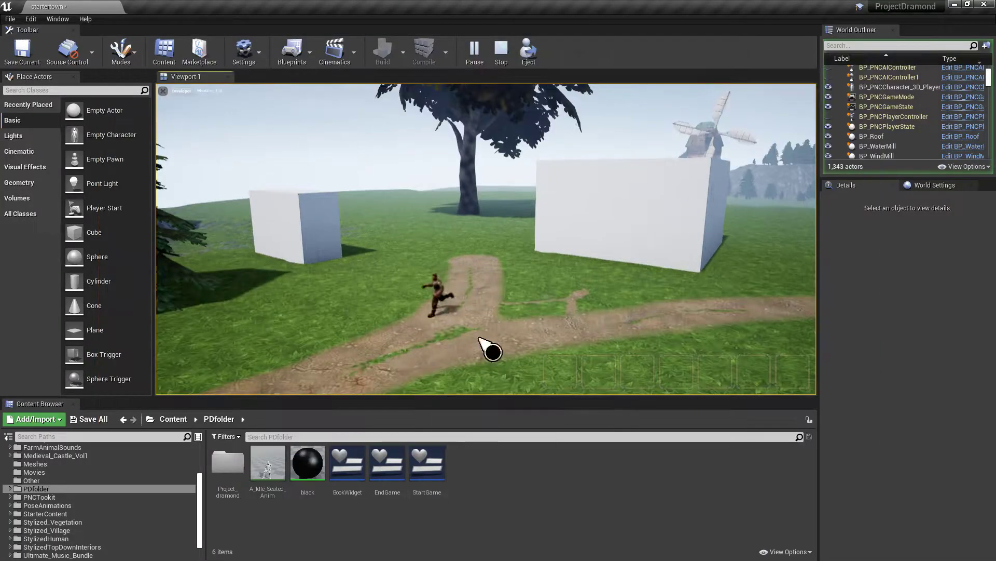
left_click(248, 374)
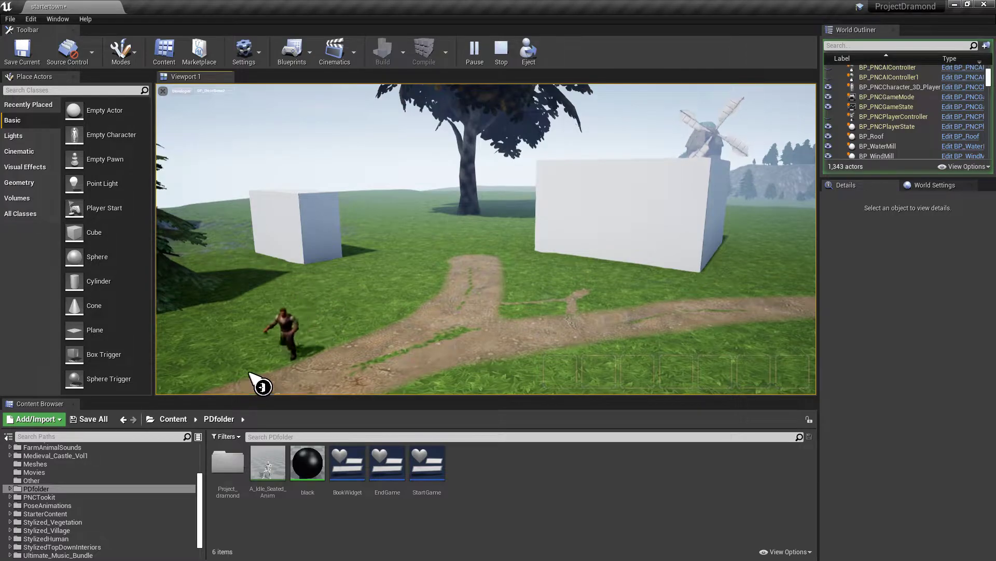
left_click(564, 275)
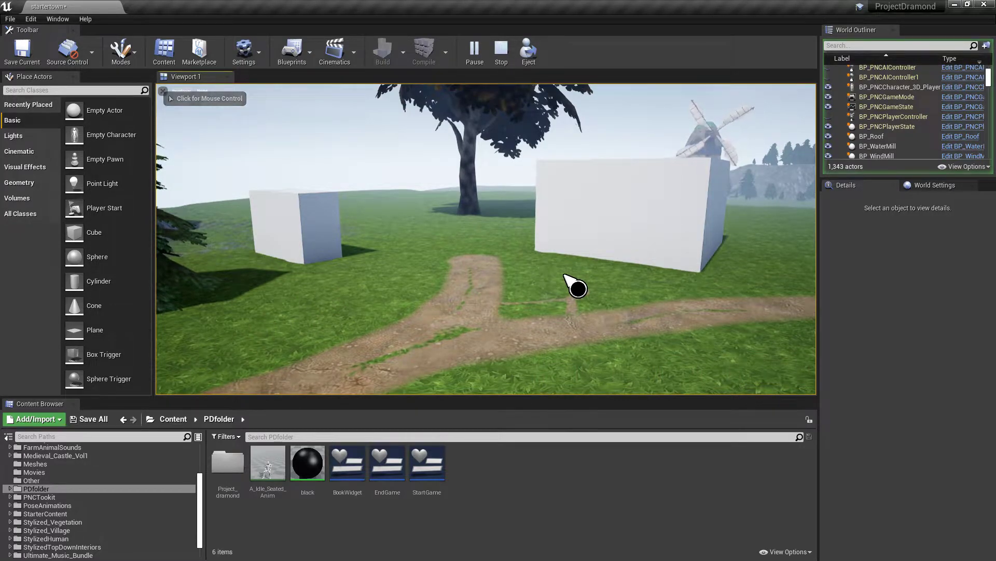
left_click(576, 287)
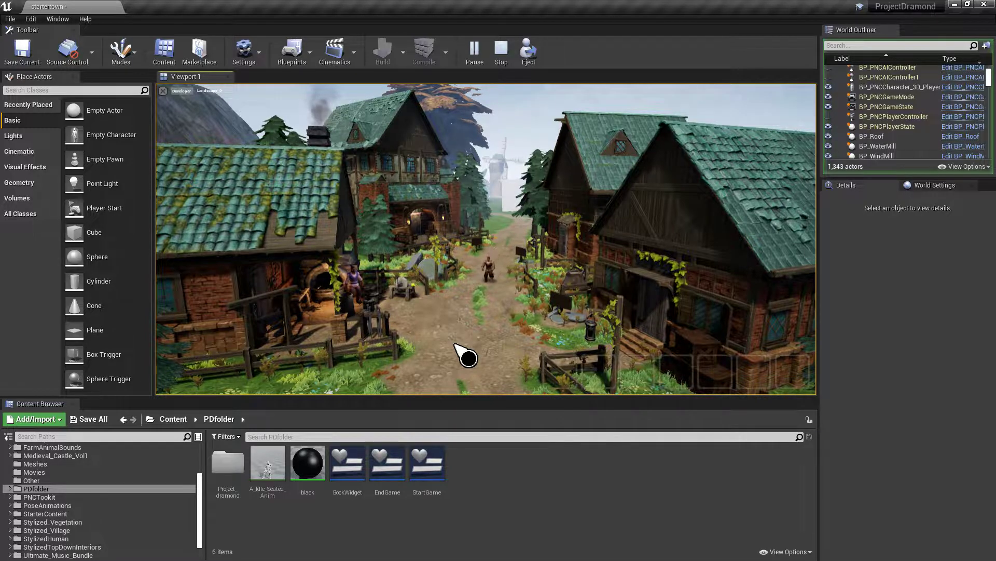
left_click(502, 52)
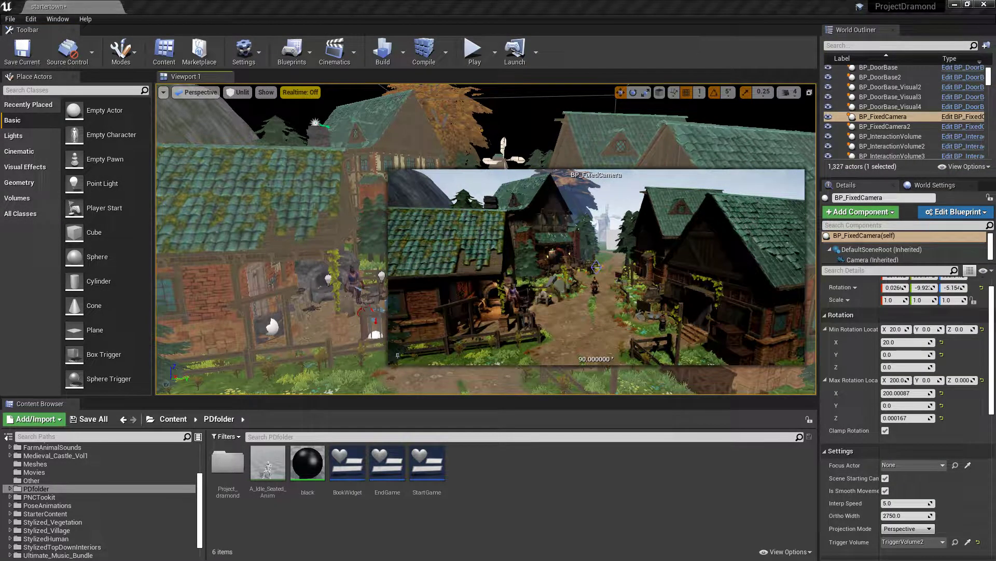
left_click(351, 385)
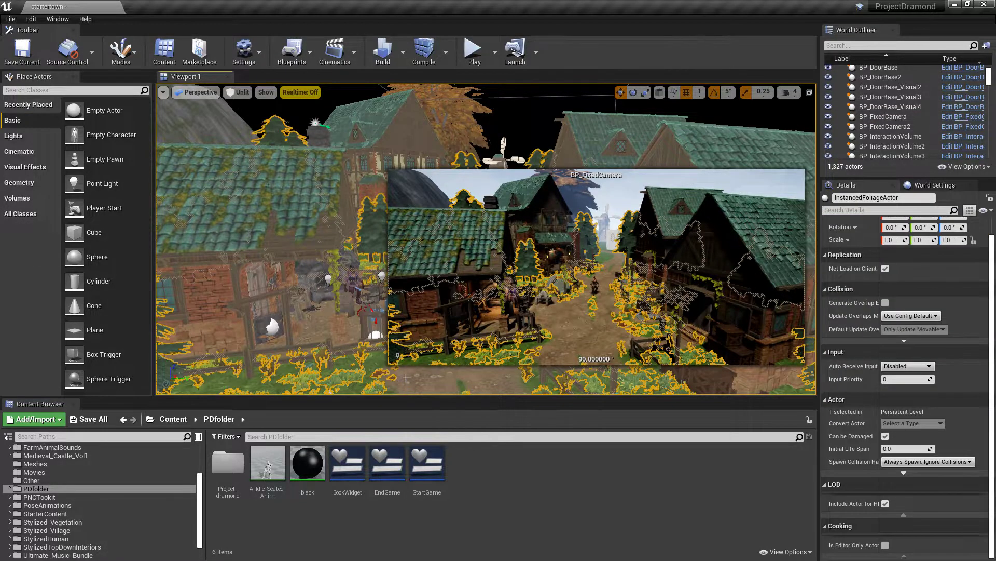
Unpin the village camera's preview and view the two white placeholder cubes in the meadow.
left_click(397, 355)
left_click(441, 353)
right_click_drag(441, 353, 474, 320)
key("w")
key("e")
key("w")
key("d")
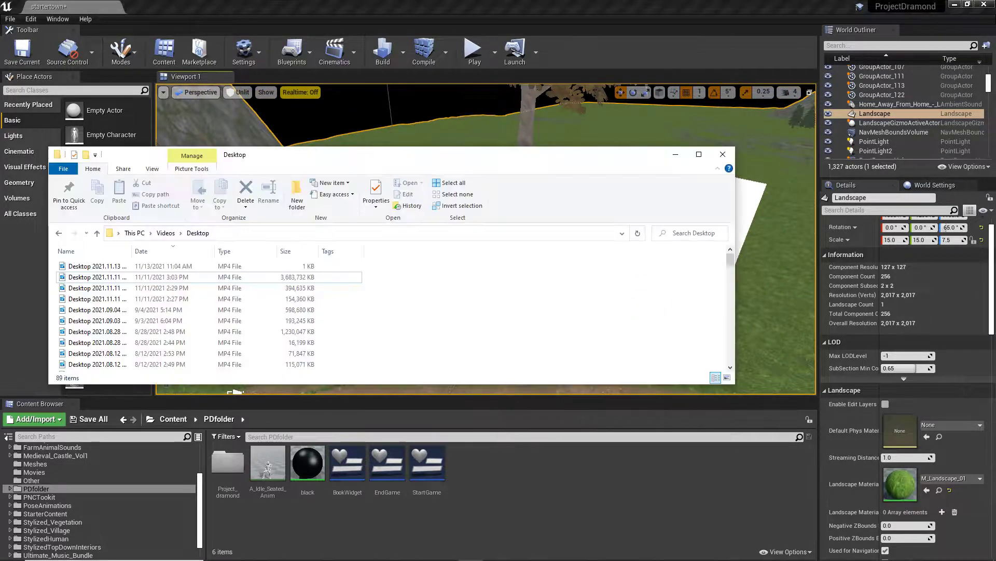
Move the file explorer window out of the way and show Village Map.jpg full screen in Photos.
left_click_drag(541, 161, 994, 186)
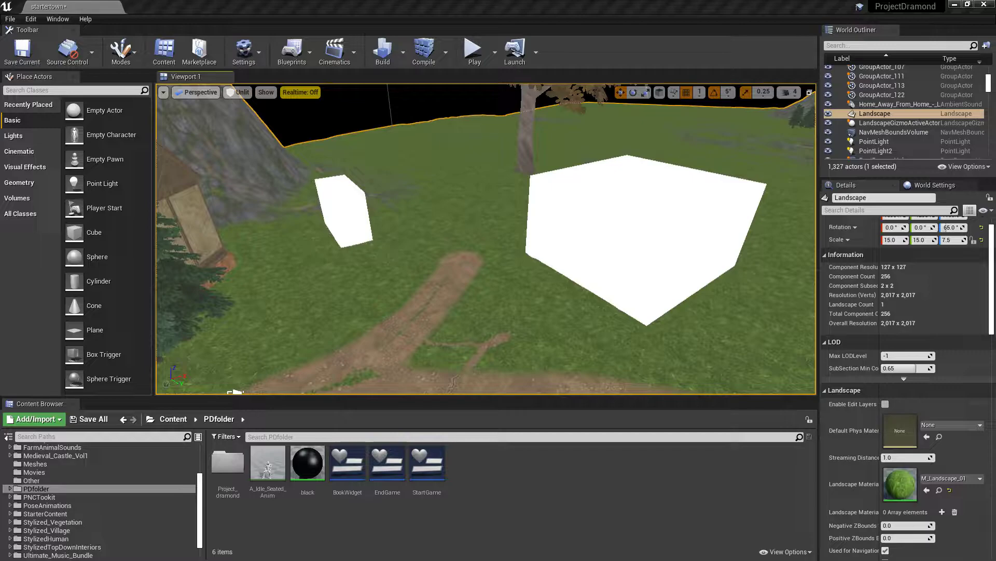
left_click_drag(995, 52, 498, 89)
scroll(562, 193, "up", 1)
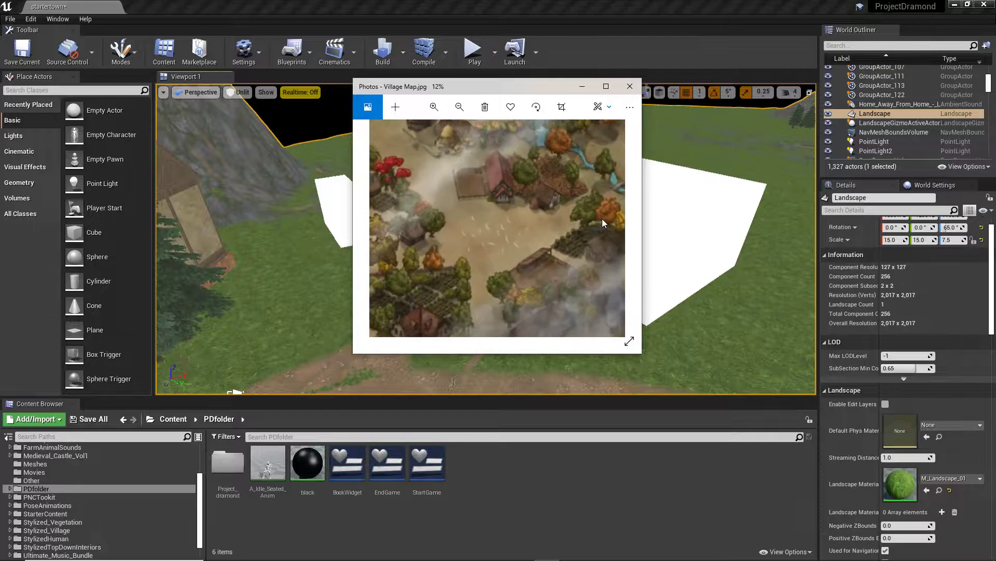
left_click(630, 340)
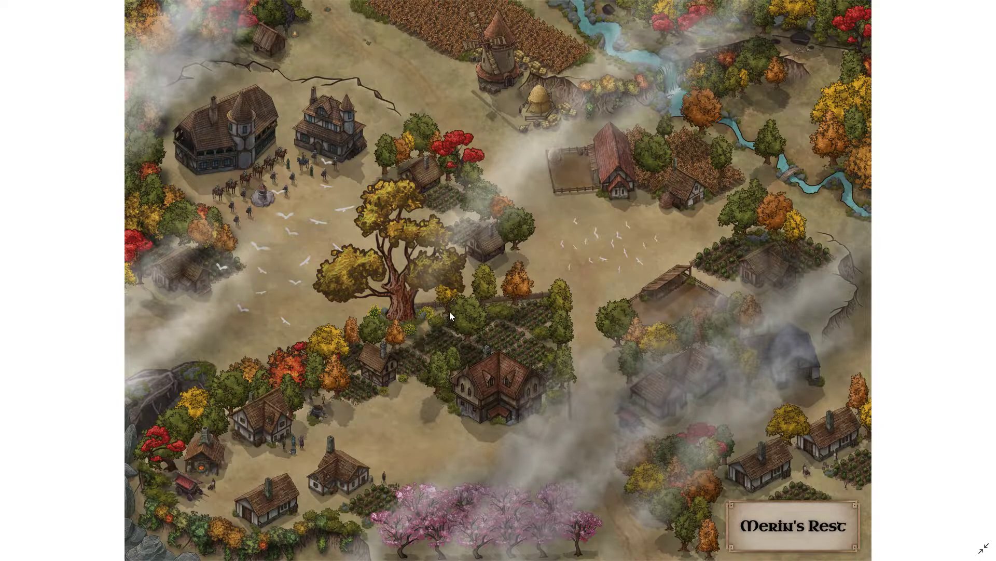
Examine the great tree, gardens and surrounding houses on the village map up close, and put the picture away.
scroll(449, 316, "up", 5)
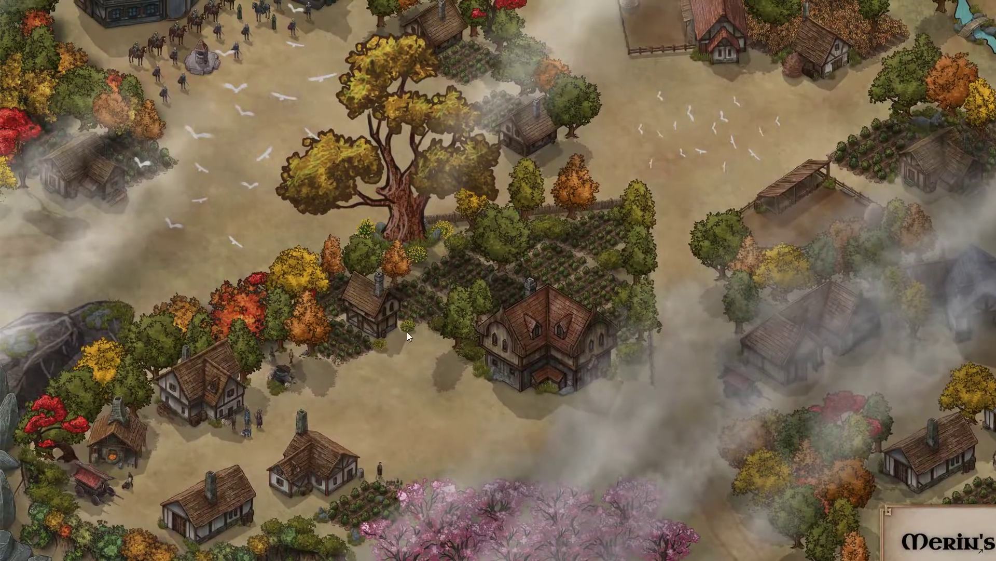
scroll(491, 367, "up", 3)
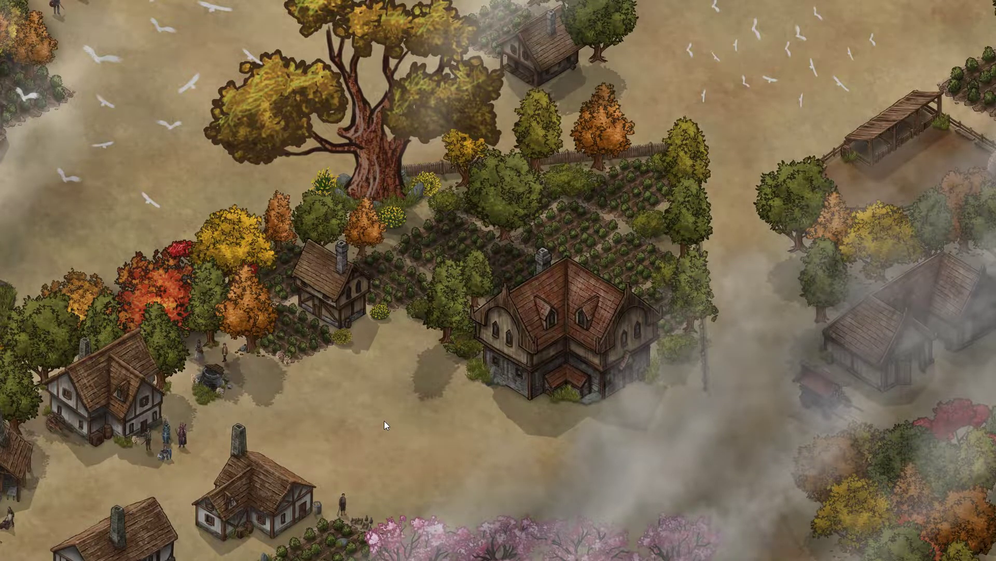
left_click_drag(367, 416, 373, 389)
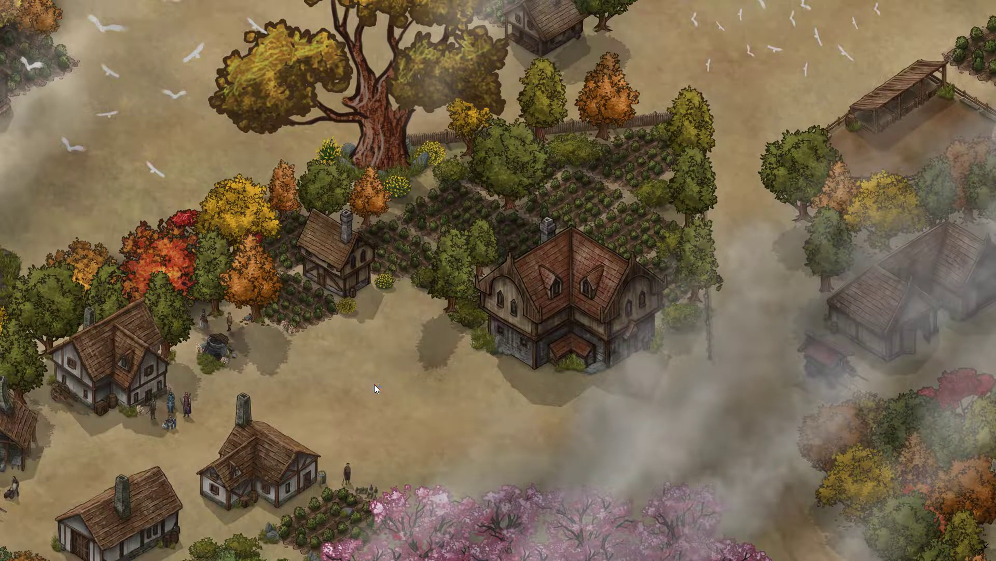
left_click_drag(447, 407, 359, 370)
left_click_drag(444, 349, 493, 449)
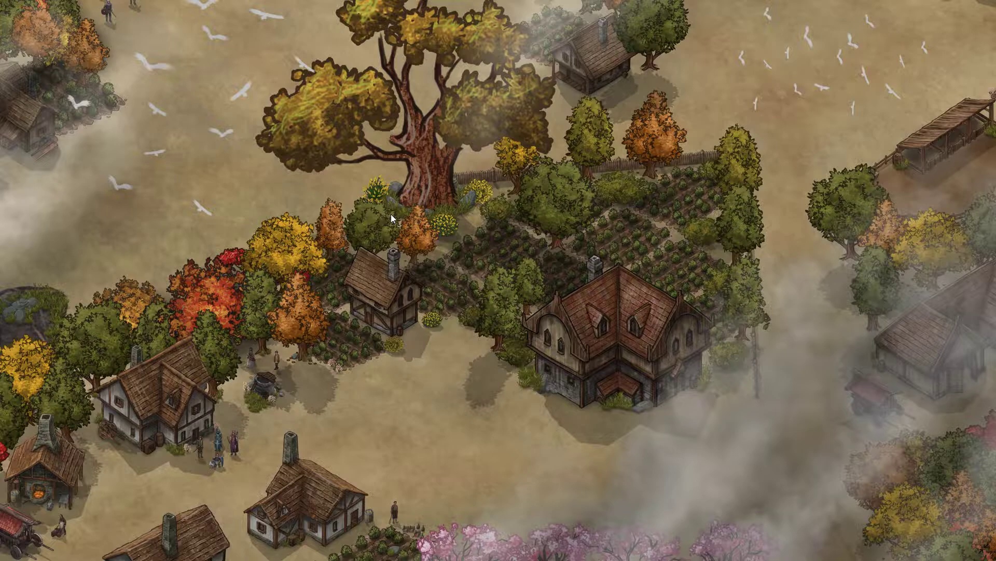
left_click_drag(463, 421, 470, 342)
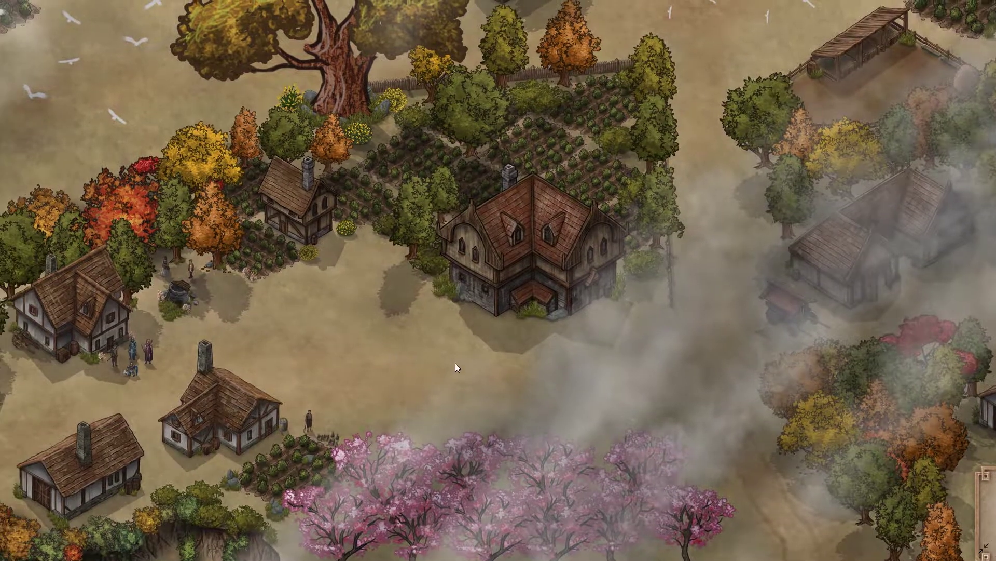
left_click_drag(408, 385, 605, 482)
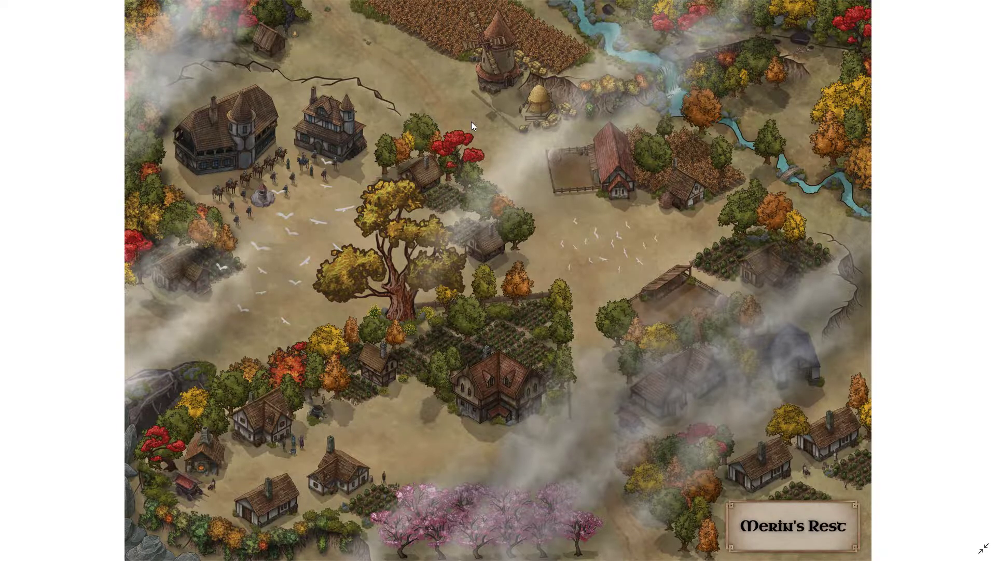
left_click(984, 548)
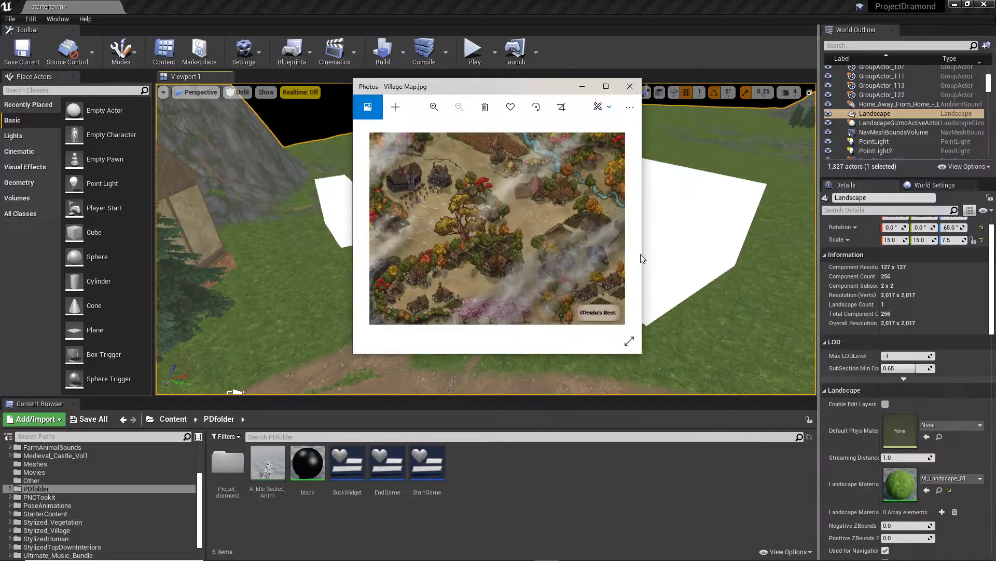
left_click(686, 93)
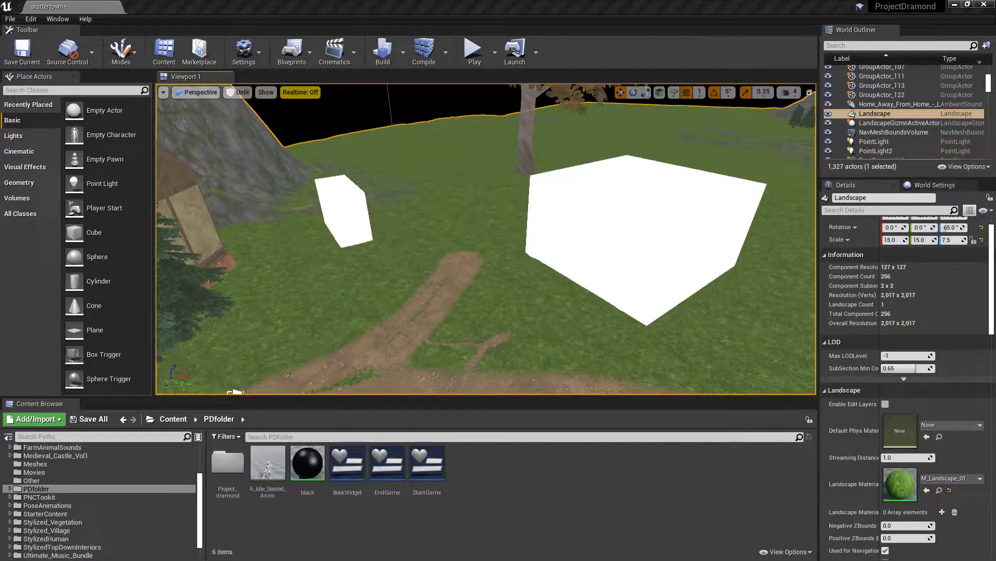
Examine the layout of the village, the meadow path, the two cubes and the autumn tree from above.
right_click_drag(386, 213, 361, 219)
key("s")
key("s")
key("w")
key("s")
key("s")
key("w")
key("w")
key("s")
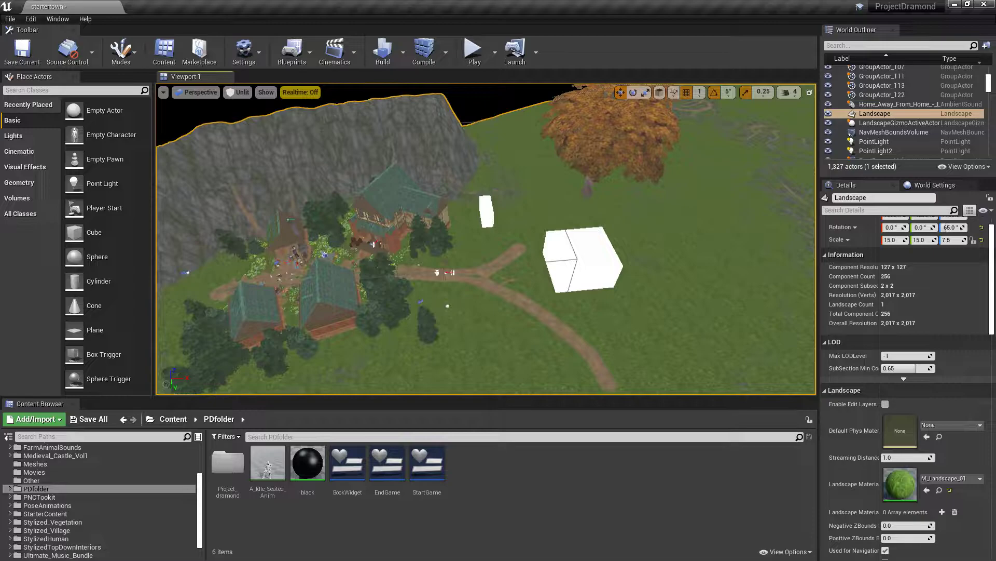
left_click(492, 227)
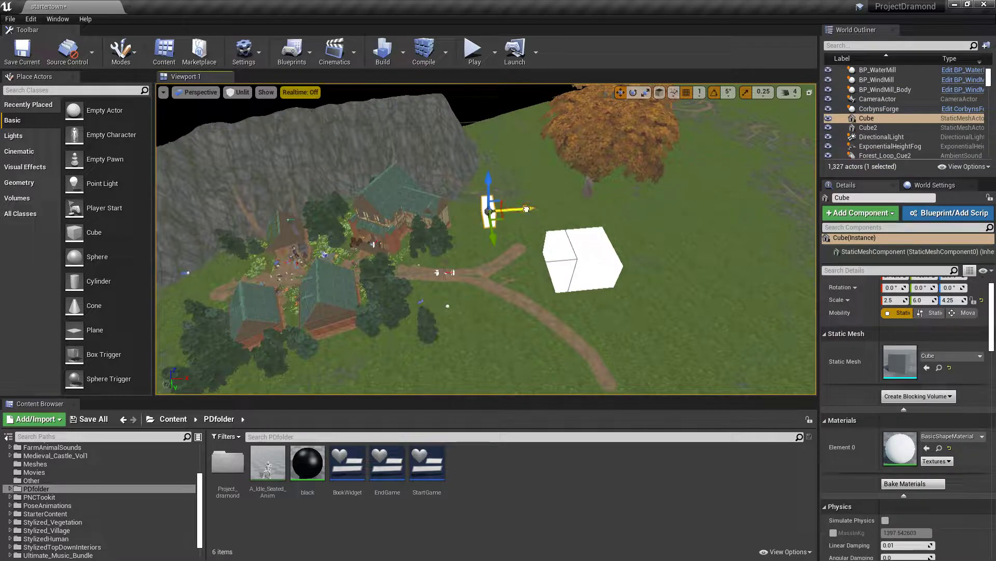
left_click(497, 312)
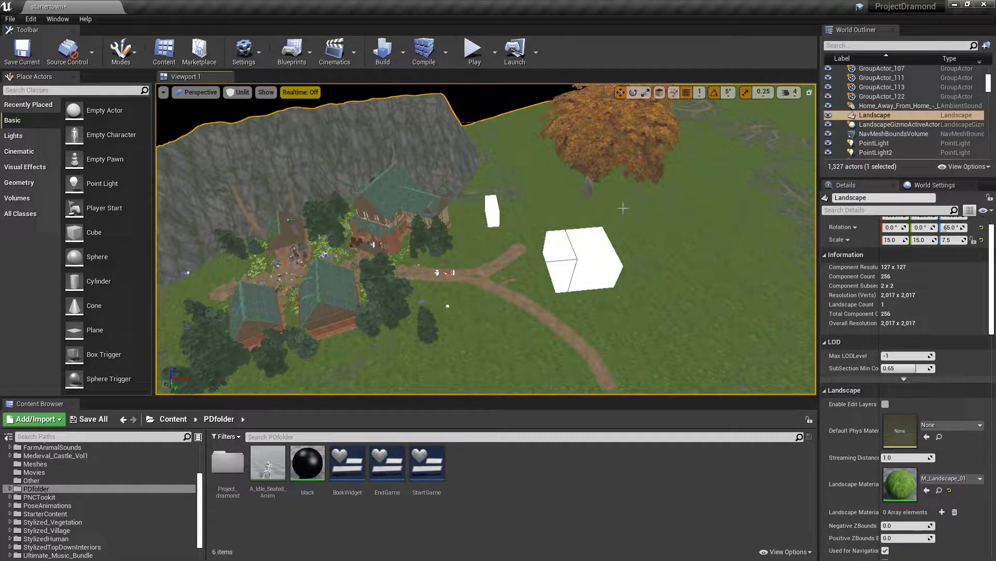
Pin the village camera's preview in the enlarged viewport and shift the autumn tree slightly behind the two cubes.
left_click(190, 277)
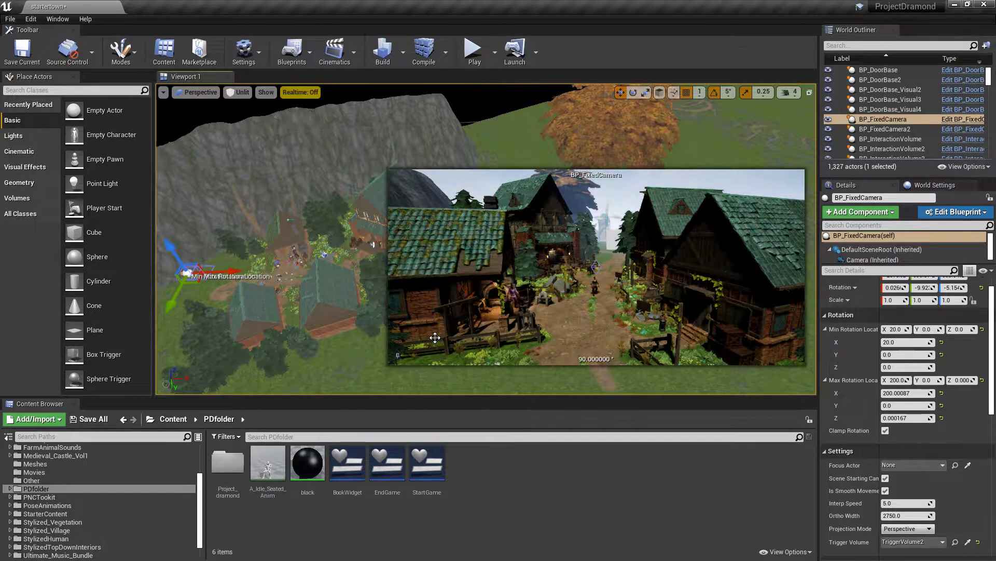
key("F11")
left_click(651, 210)
left_click_drag(621, 224, 568, 232)
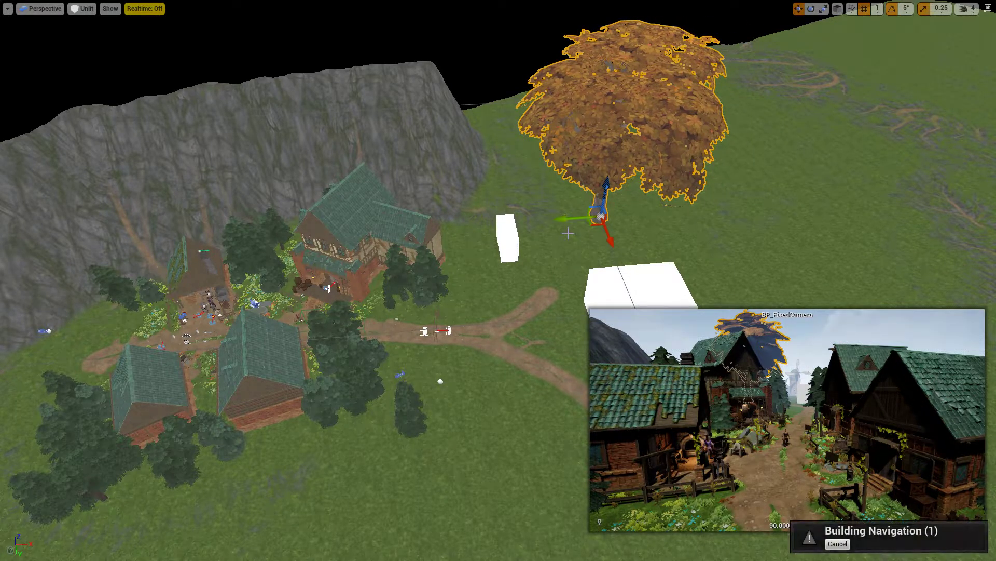
left_click_drag(614, 245, 618, 251)
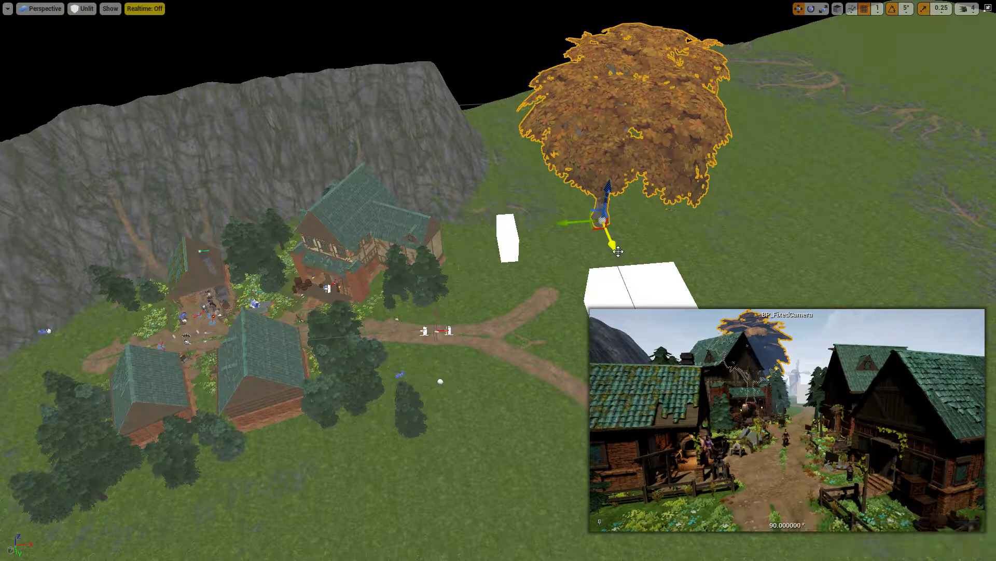
Rotate the autumn tree slightly about its vertical axis, fine-tune its position against the village camera's preview, and deselect it.
key("e")
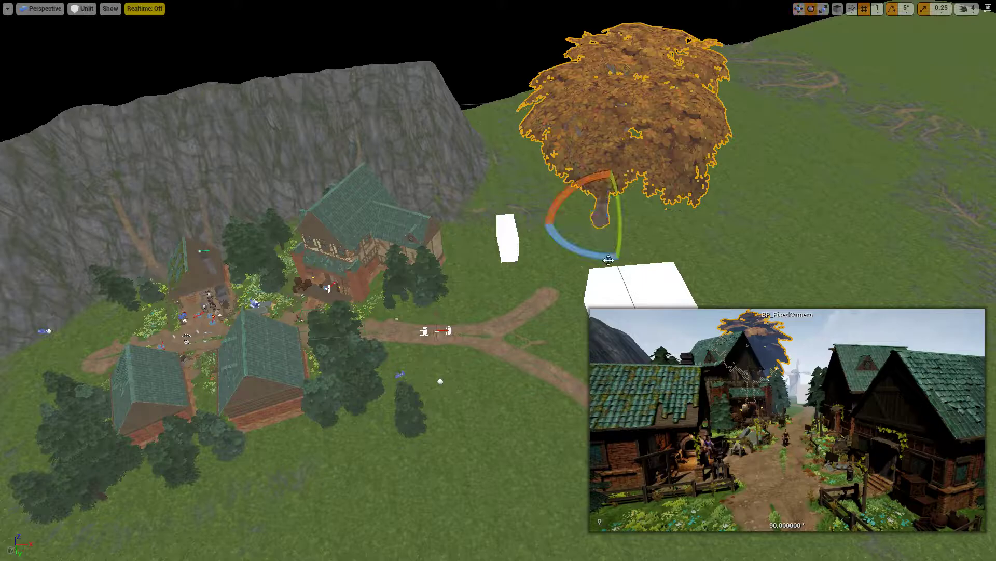
left_click_drag(623, 278, 601, 269)
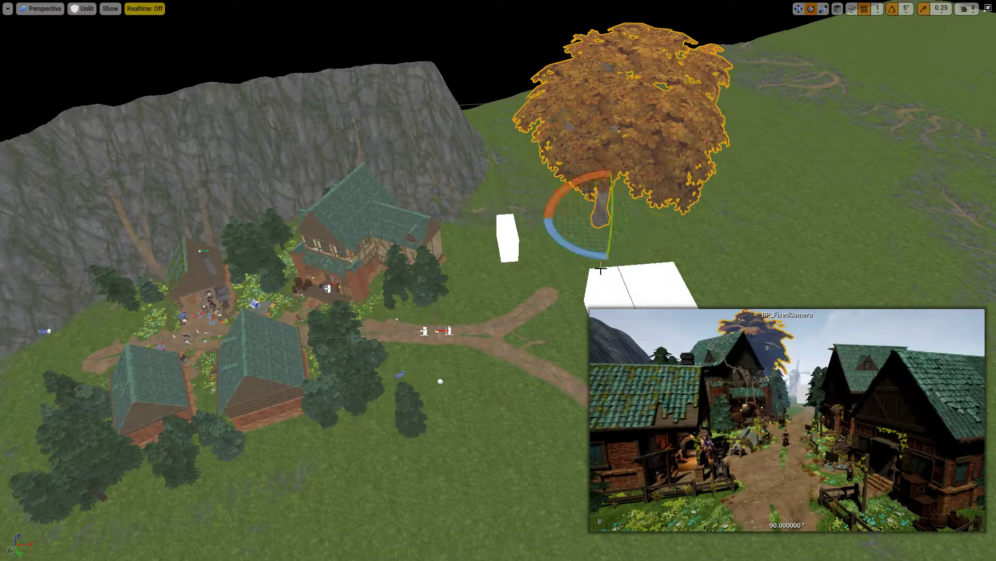
key("w")
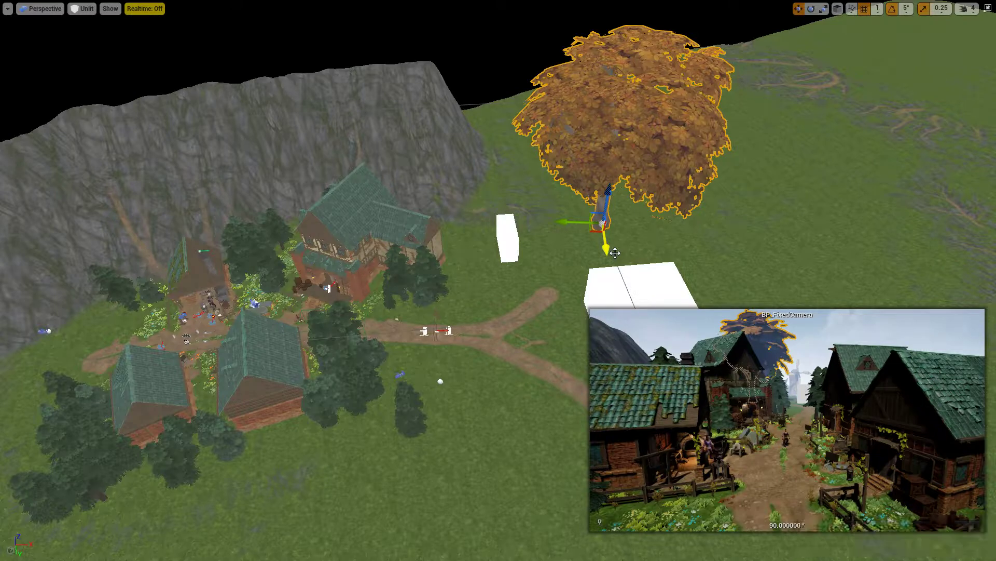
left_click_drag(615, 252, 551, 242)
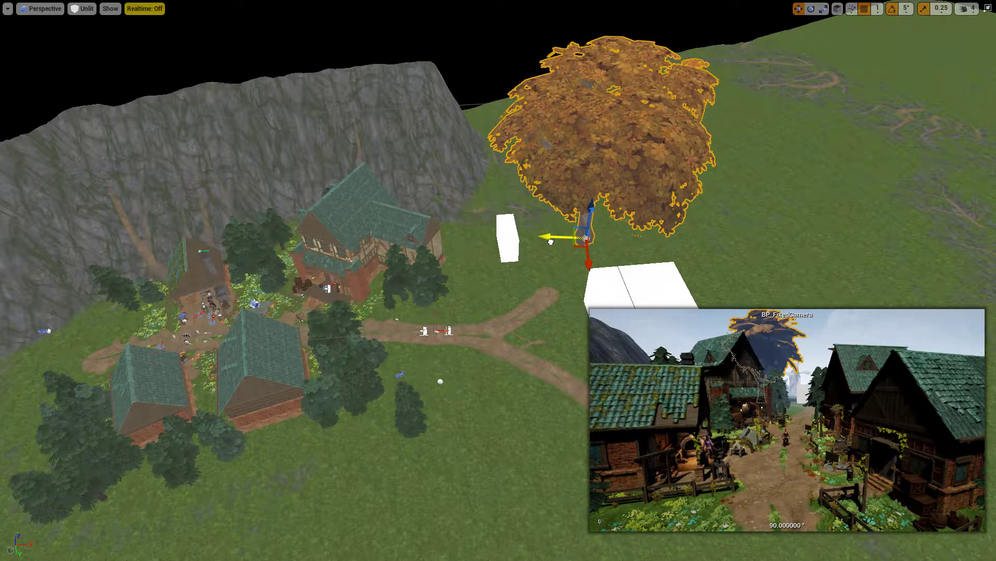
left_click_drag(551, 242, 599, 254)
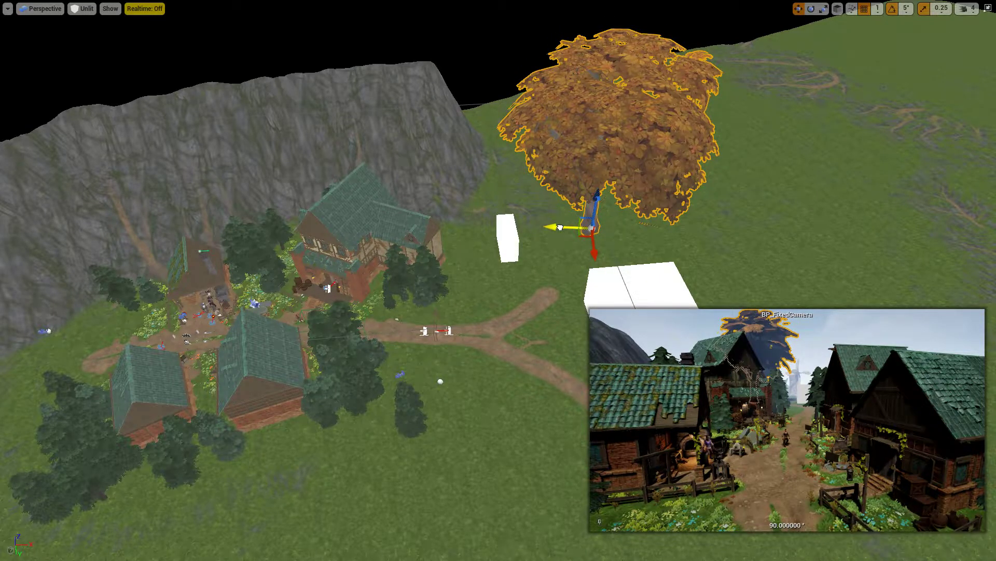
left_click(565, 360)
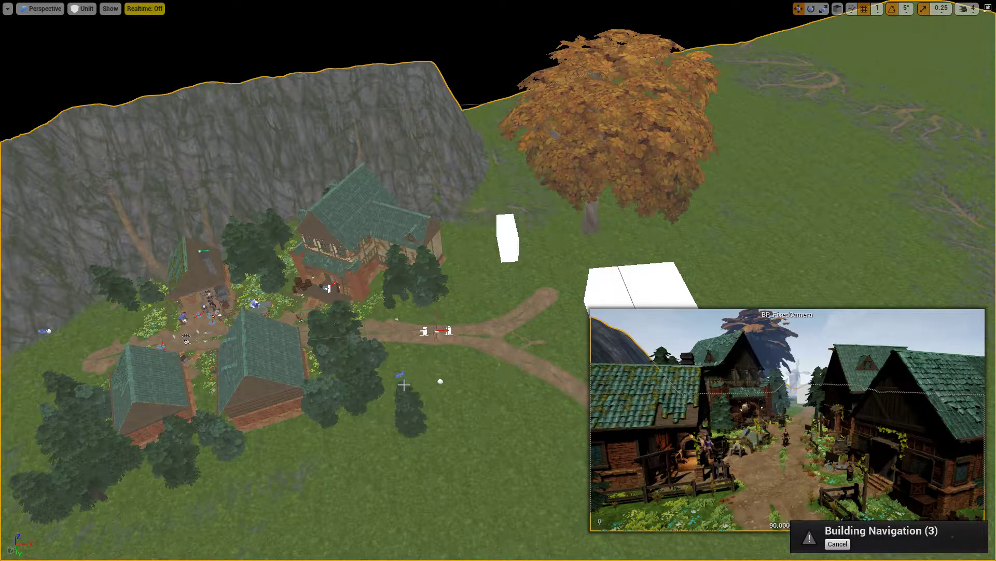
Unpin the village camera's preview, check the tree and cubes through BP_FixedCamera2, and restore the normal editor layout.
left_click(600, 522)
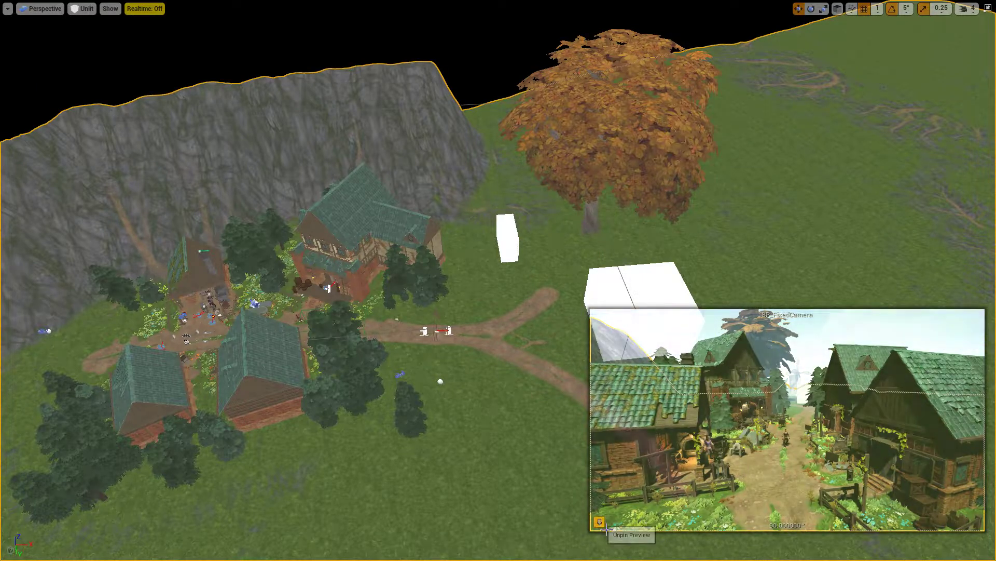
left_click(440, 381)
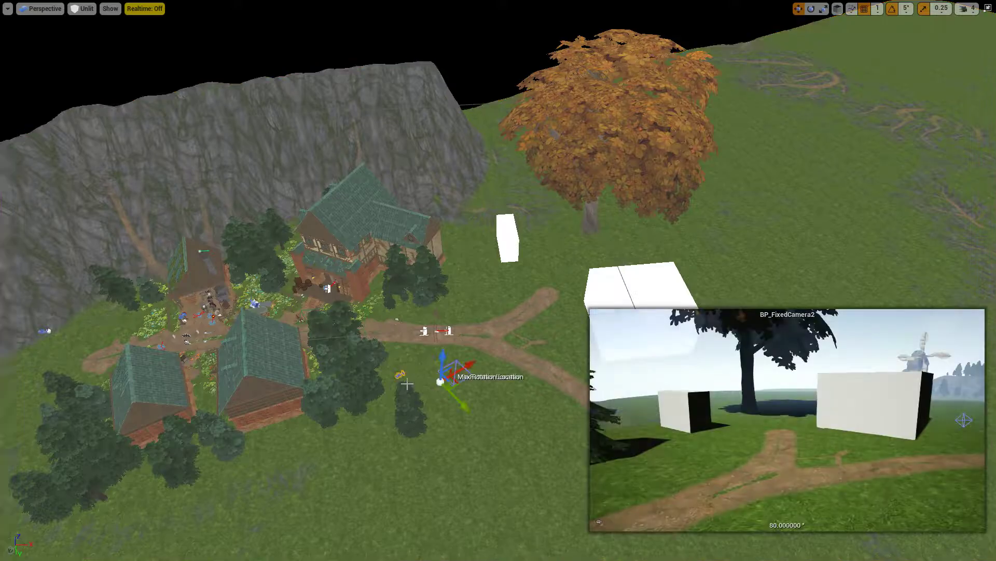
left_click(600, 522)
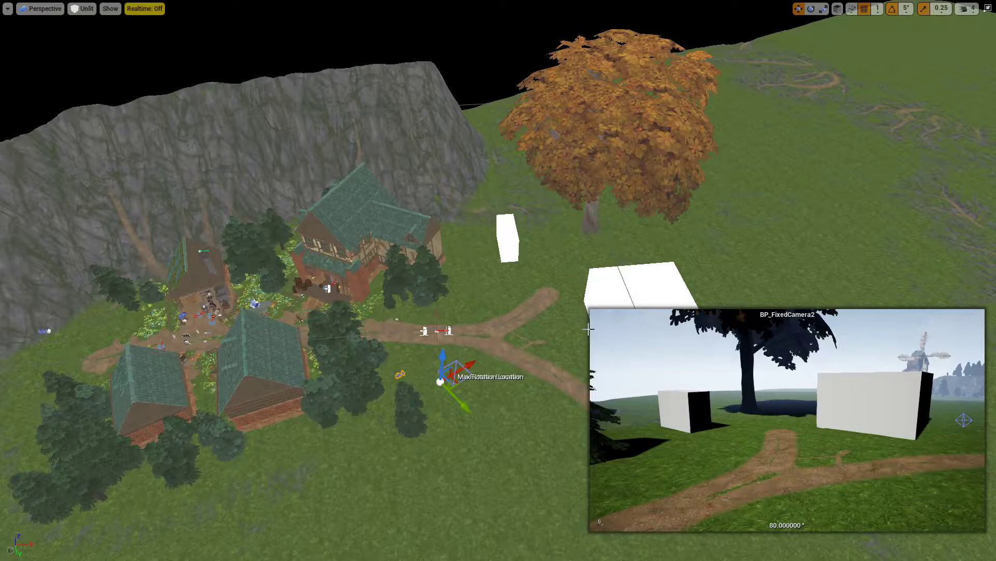
left_click(601, 522)
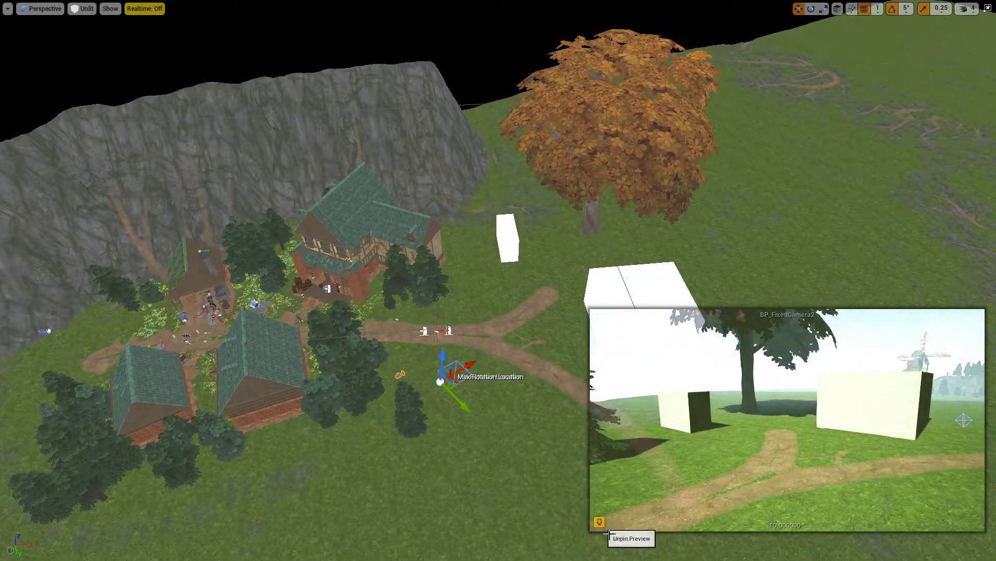
left_click(551, 434)
mouse_move(526, 405)
right_mouse_down()
mouse_move(566, 386)
mouse_move(528, 402)
right_mouse_up()
key("w")
key("F11")
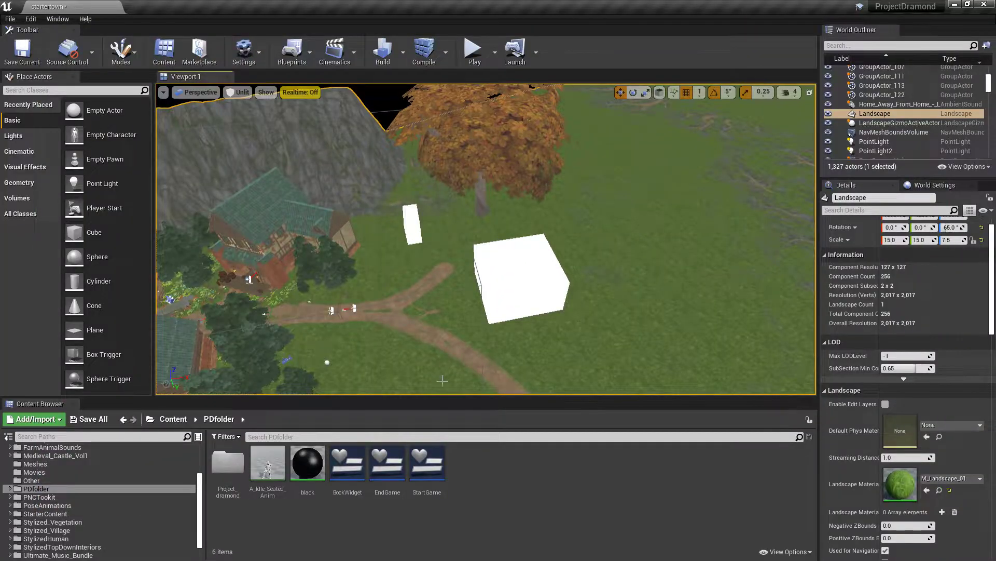
Open the Architecture folder within the Stylized_Village assets and select its Windows folder.
scroll(76, 501, "down", 1)
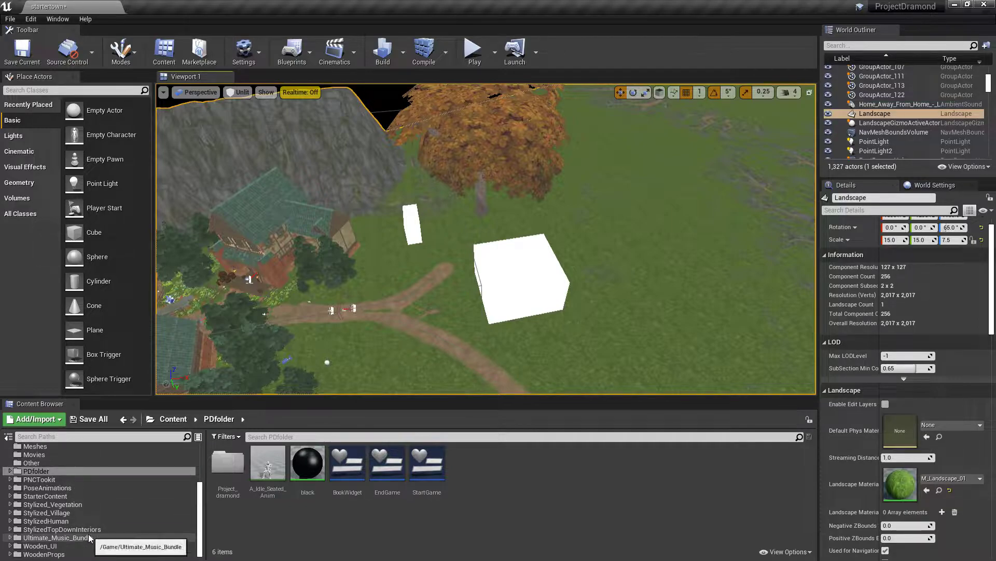
double_click(83, 512)
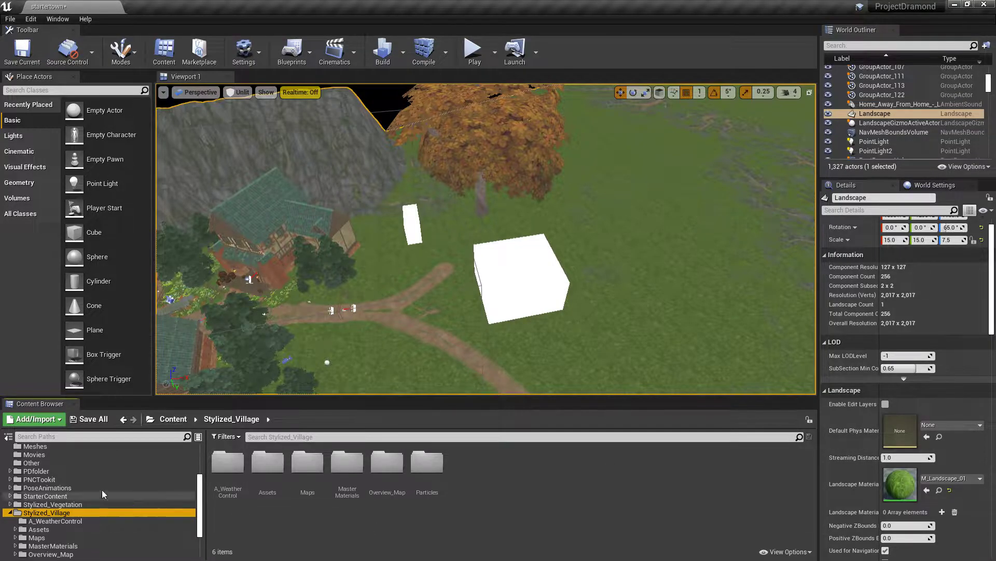
scroll(62, 521, "down", 2)
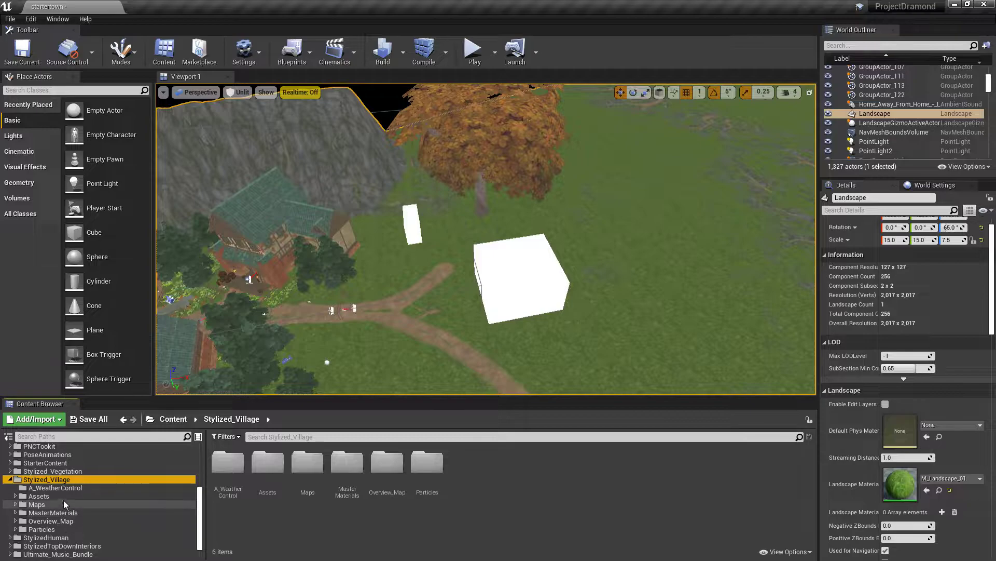
double_click(39, 496)
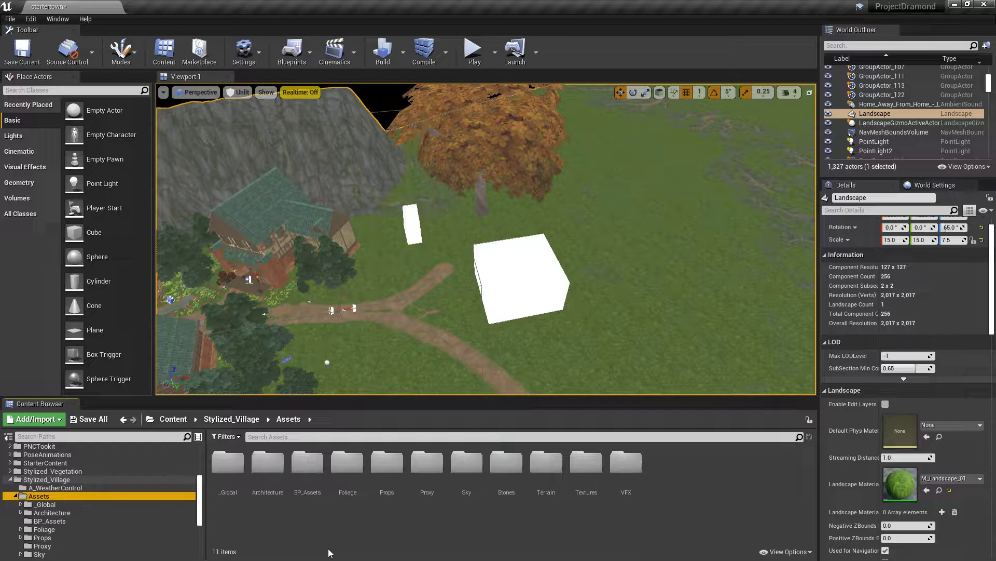
double_click(267, 463)
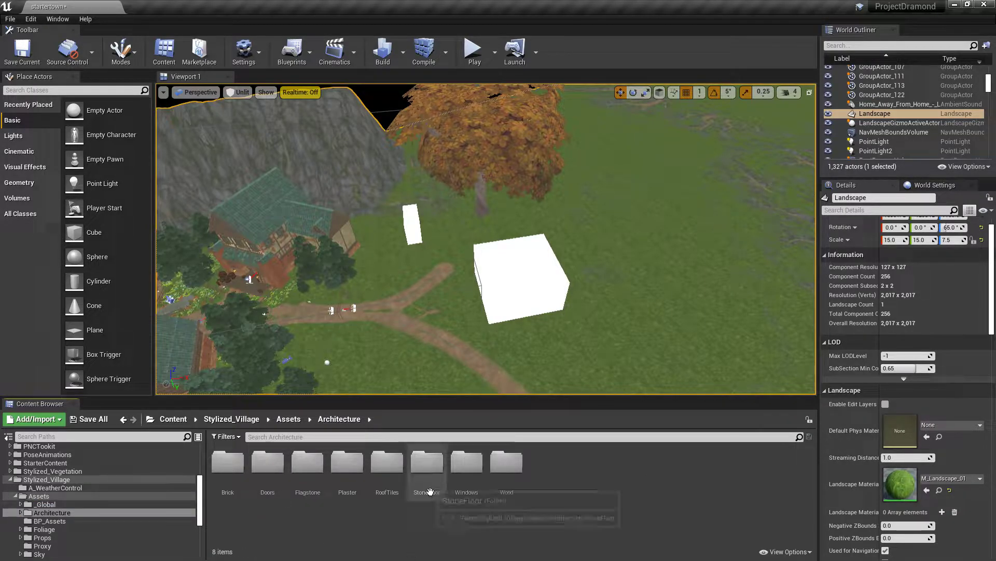
left_click(467, 463)
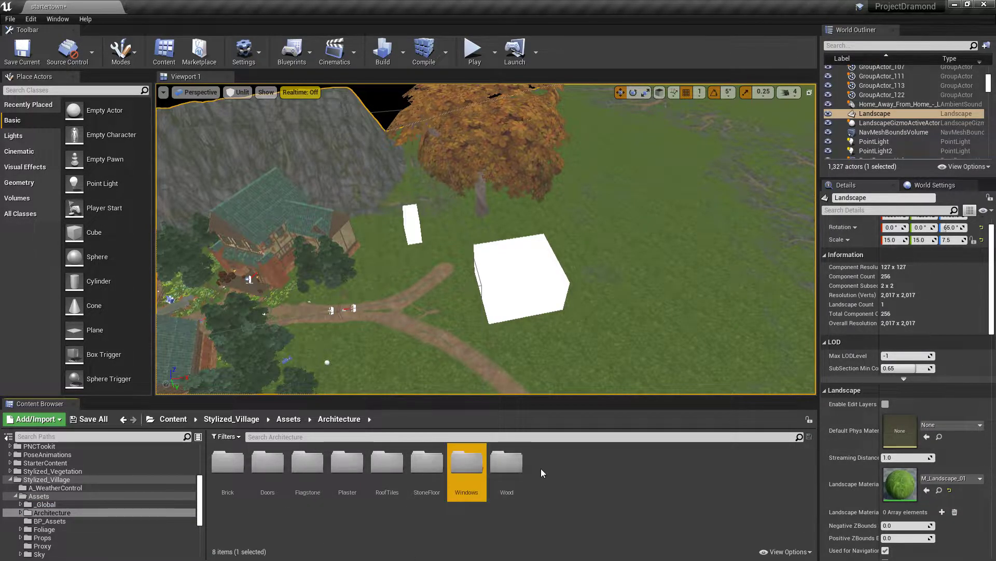
Open the Pieces folder inside the Wood architecture folder and browse its beams, logs and planks.
double_click(507, 462)
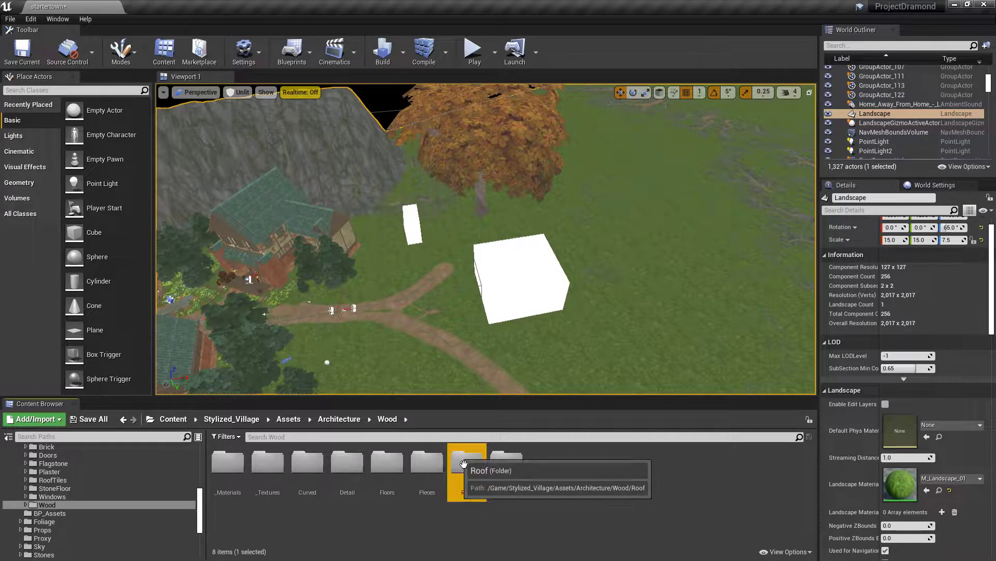
double_click(427, 462)
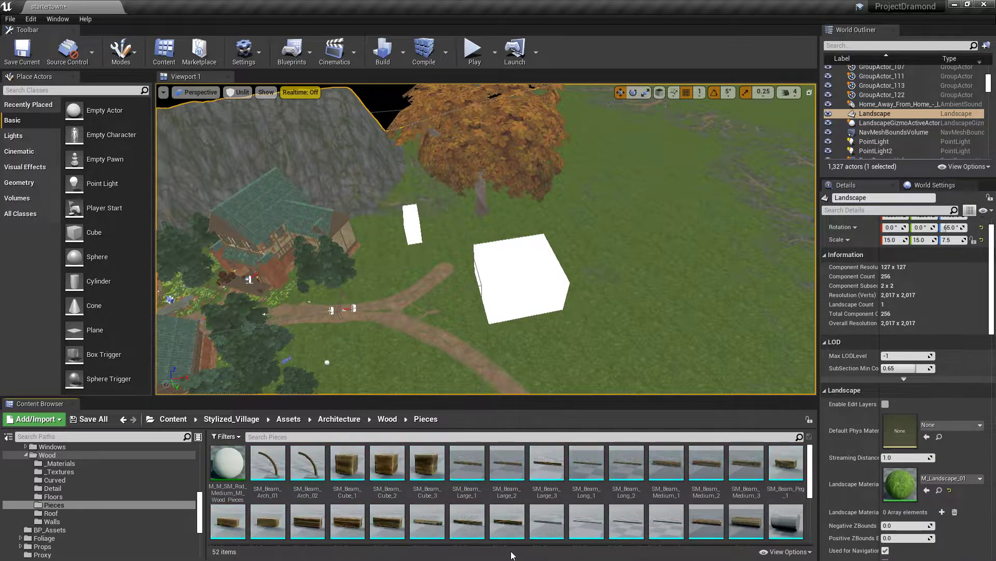
scroll(395, 519, "down", 2)
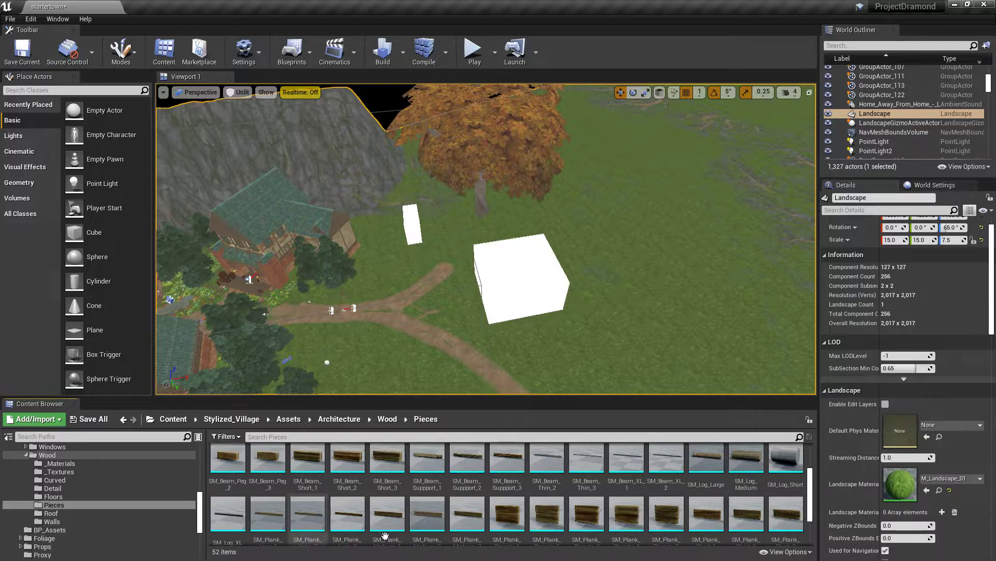
Try an SM_Plank_Long_2 plank on the grass behind the large cube, inspect it up close, and delete it.
left_click_drag(329, 532, 545, 217)
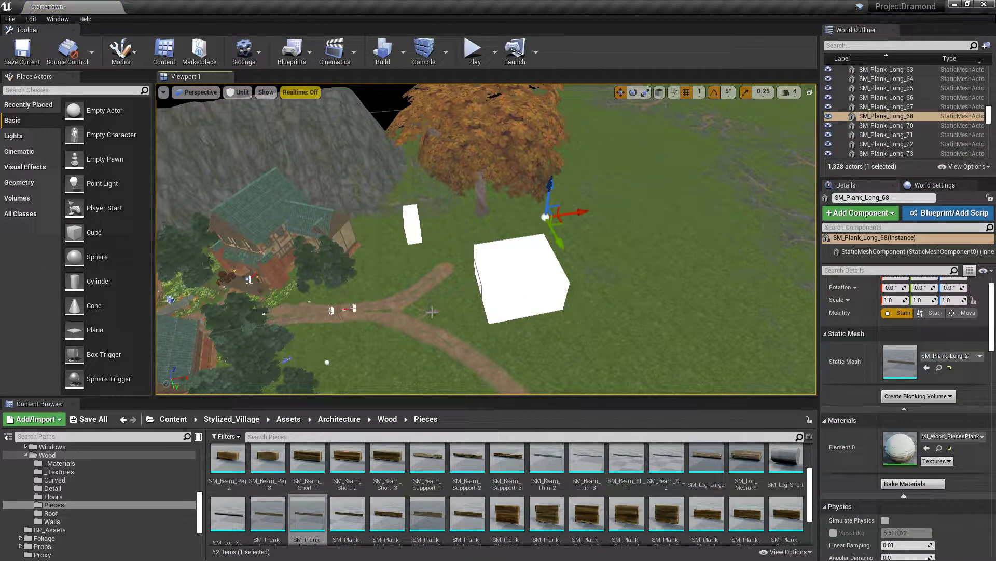
left_click(629, 265)
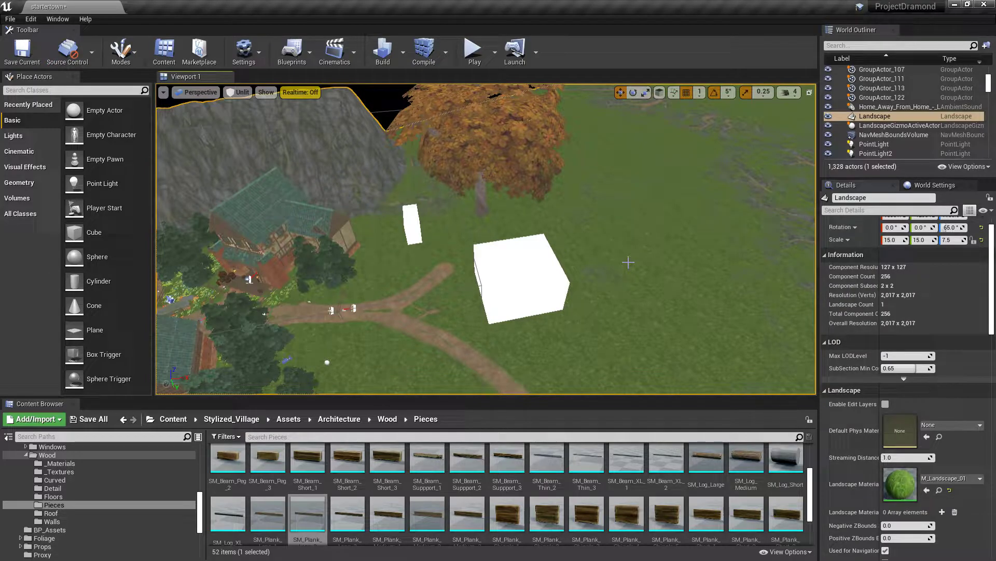
key("ctrl+z")
key("f")
right_click_drag(535, 244, 535, 208)
left_click_drag(535, 253, 537, 181)
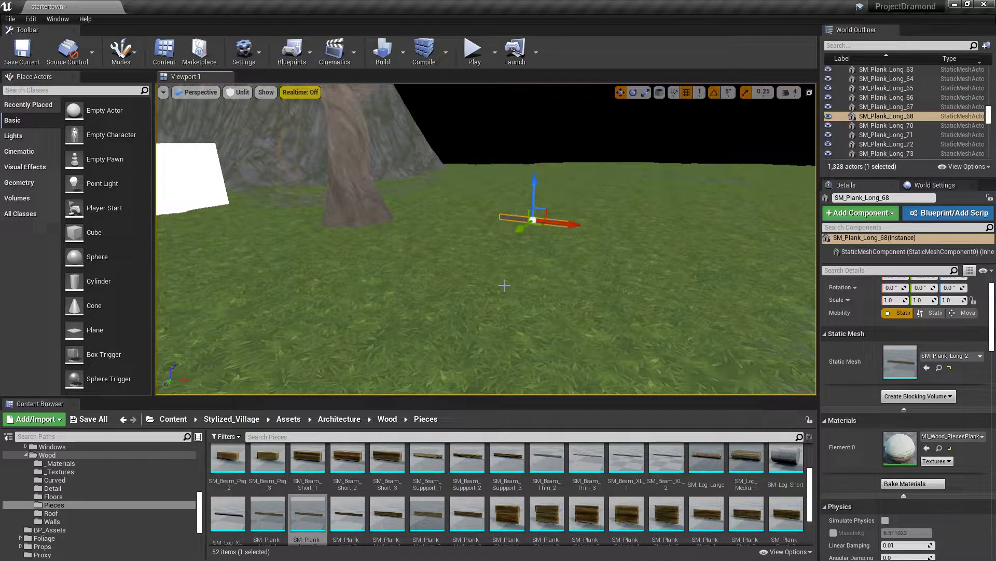
key("Delete")
right_click_drag(655, 296, 551, 327)
right_click_drag(610, 293, 659, 296)
left_click(659, 296)
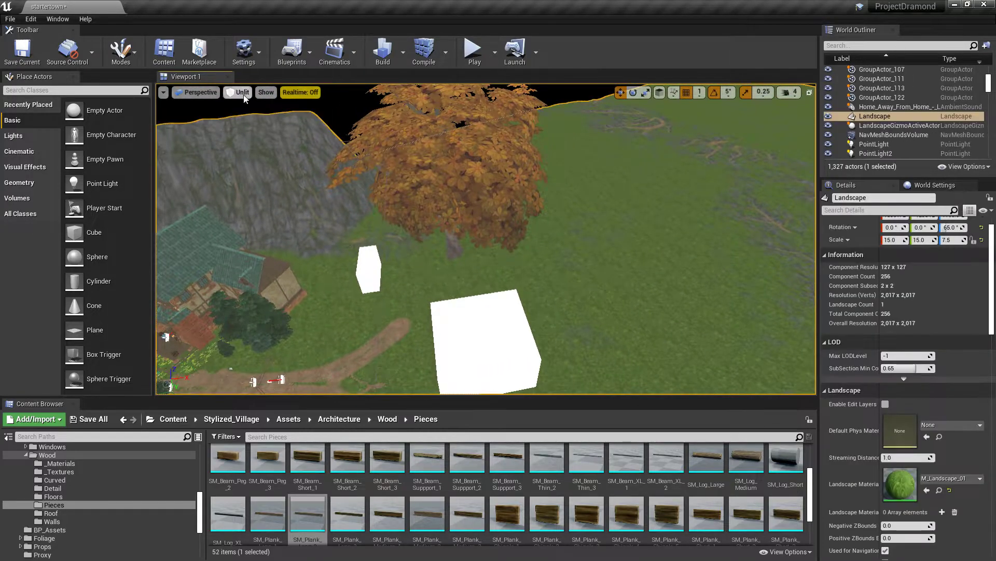
Set up landscape painting with the Soil layer and a brush size of about 235.
right_click_drag(489, 322, 492, 345)
right_click_drag(310, 114, 336, 109)
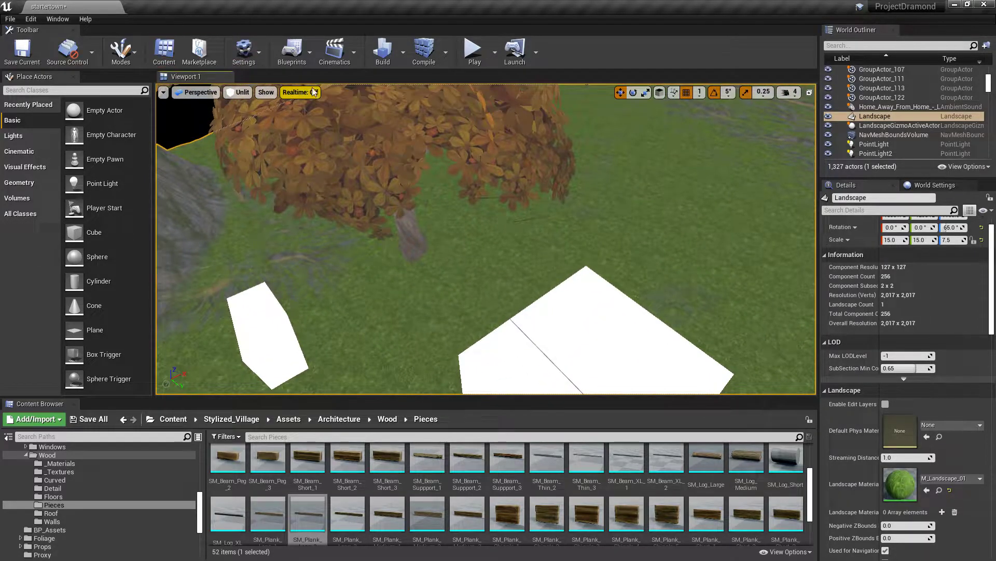
left_click(134, 53)
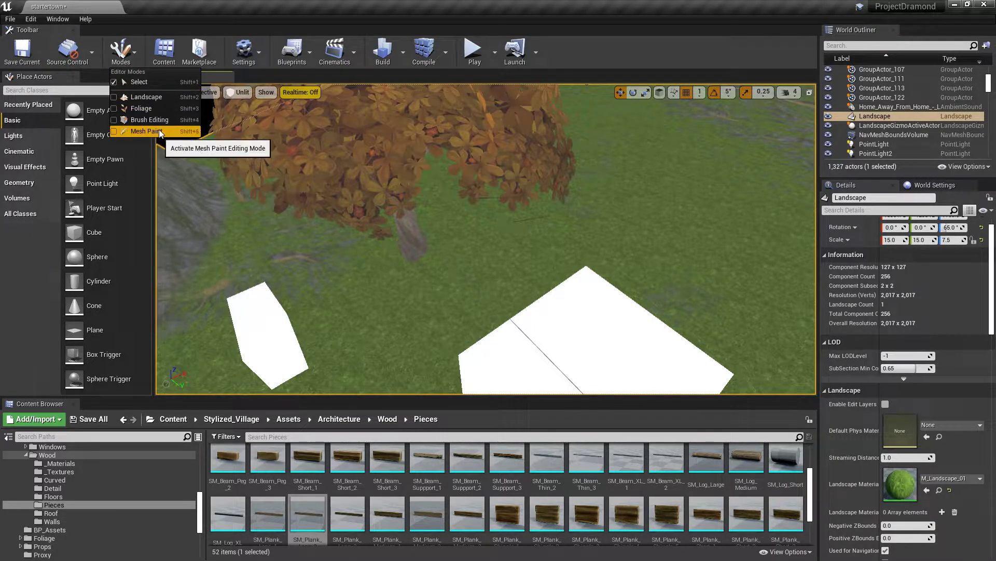
left_click(160, 98)
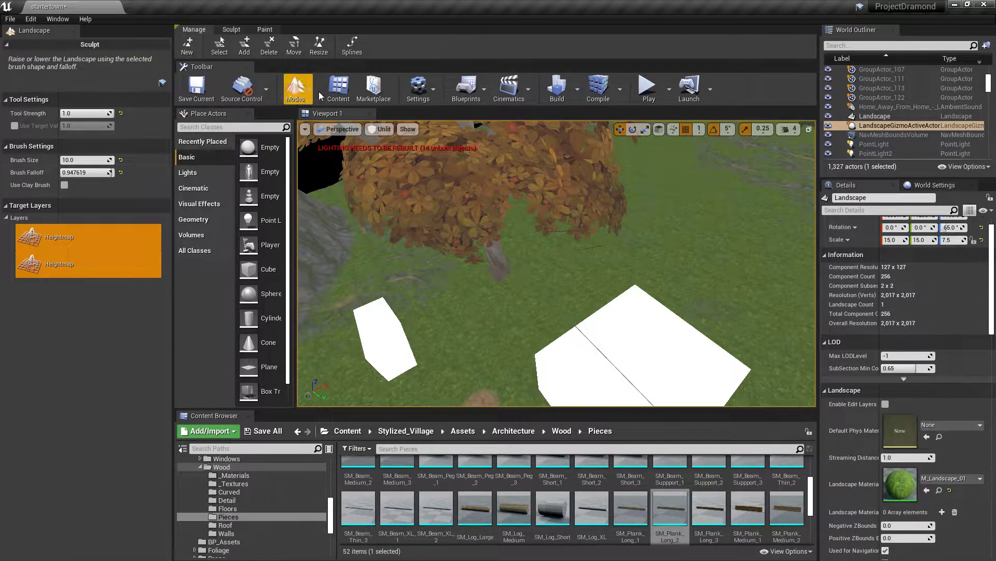
left_click(303, 92)
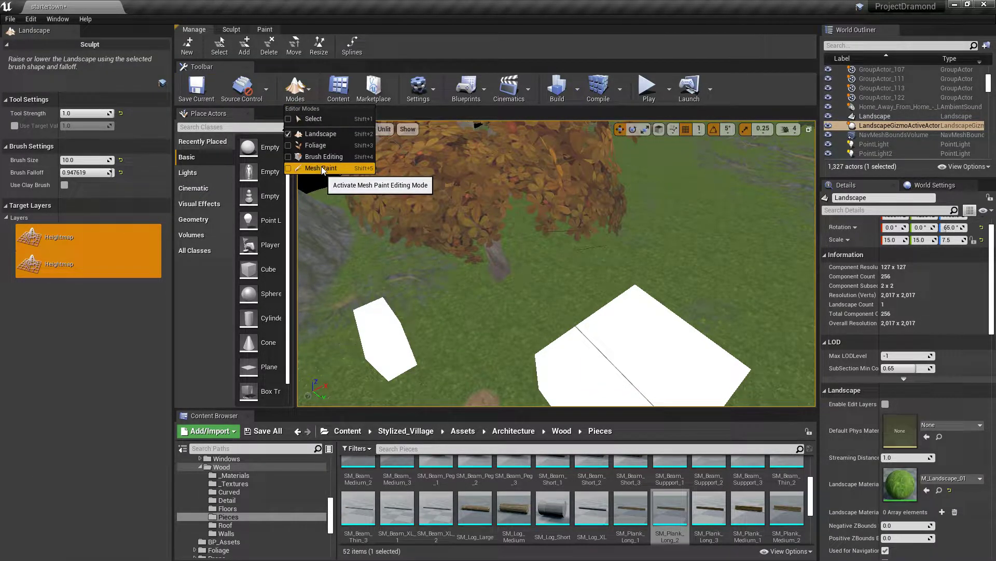
left_click(266, 30)
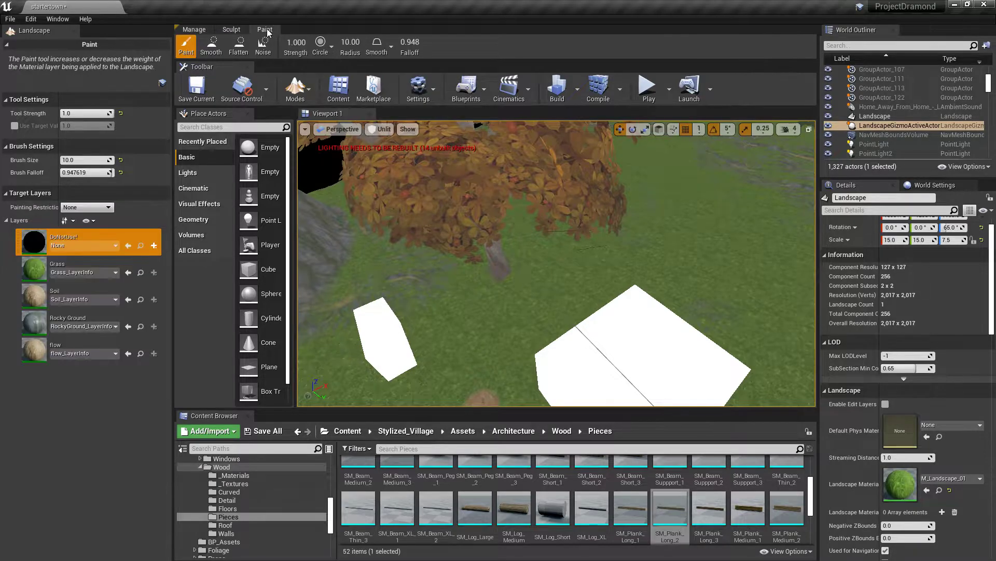
left_click(75, 285)
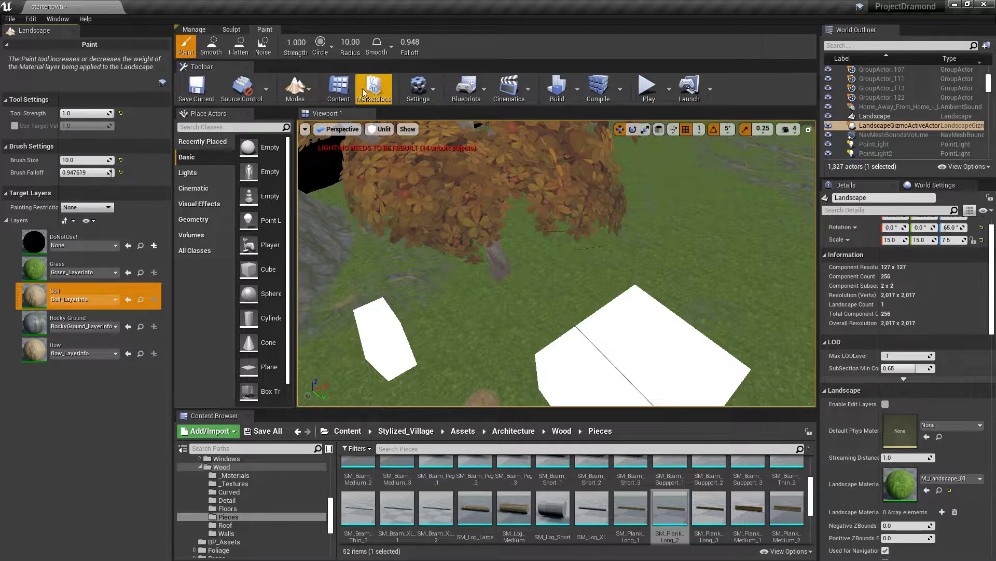
mouse_move(355, 47)
left_mouse_down()
mouse_move(394, 48)
mouse_move(364, 47)
left_mouse_up()
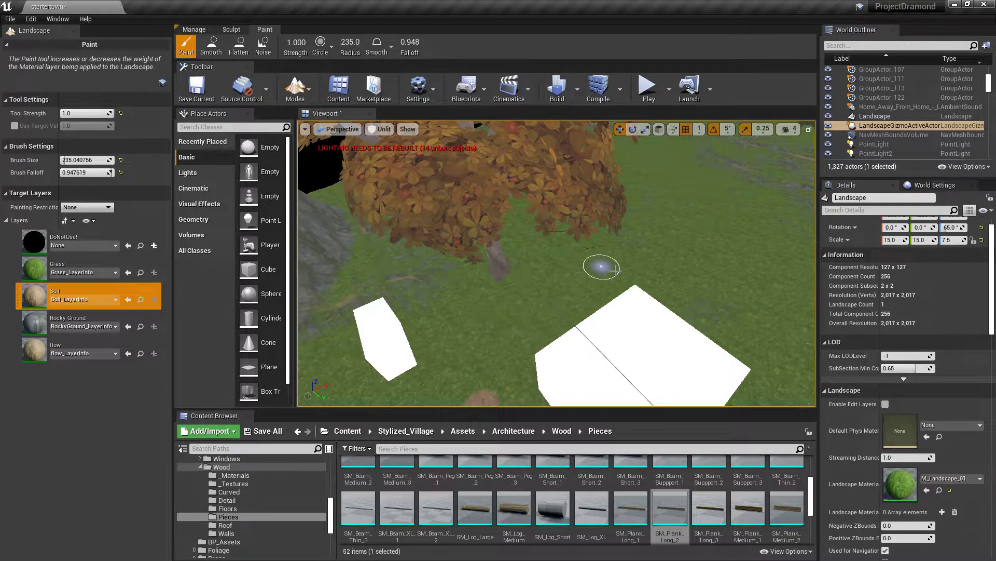
Paint a narrow soil path across the grass behind the autumn tree.
mouse_move(585, 266)
right_mouse_down()
mouse_move(480, 263)
mouse_move(585, 267)
mouse_move(622, 241)
right_mouse_up()
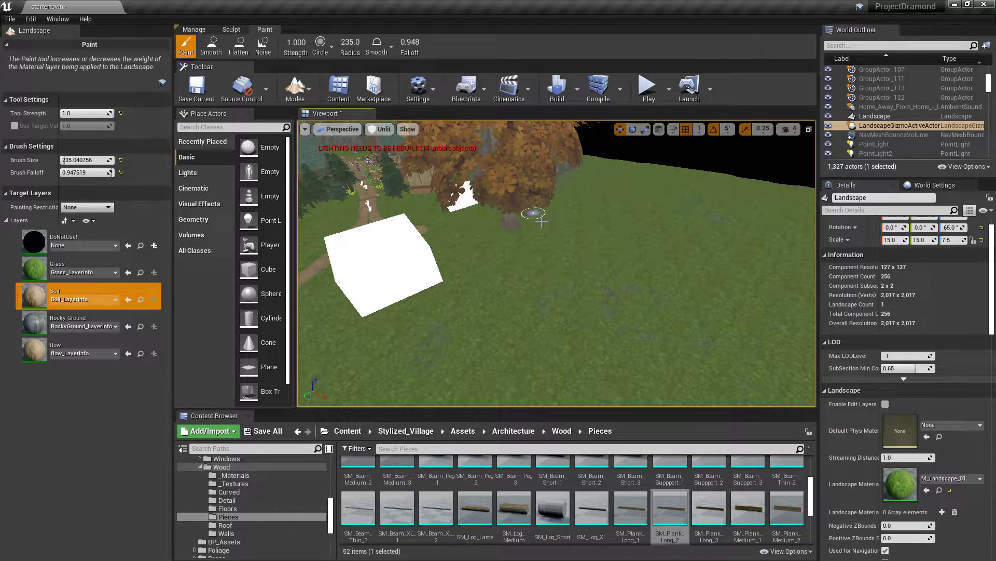
left_click_drag(552, 257, 574, 328)
right_click_drag(573, 328, 436, 336)
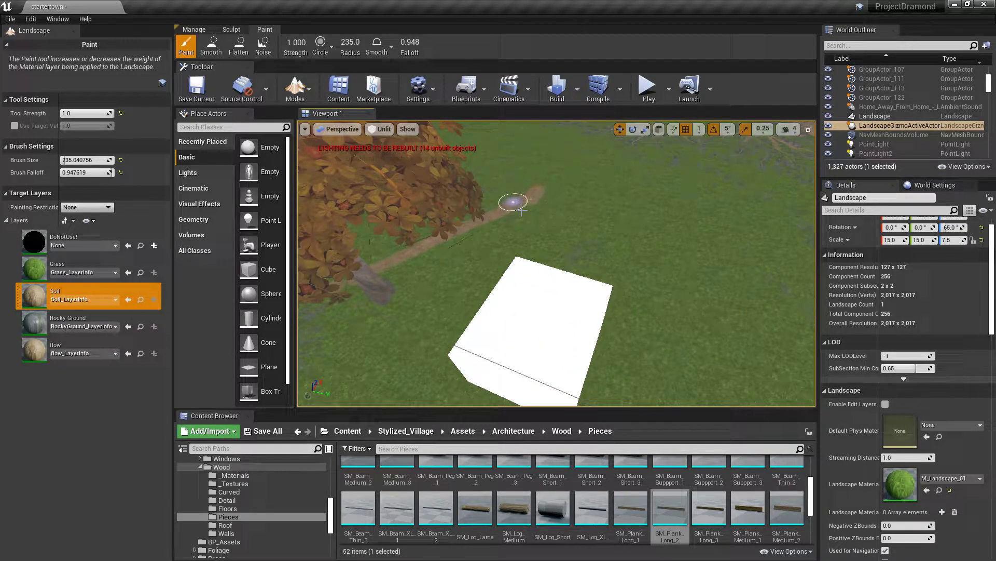
Try extending the soil path from its end beyond the tree along the large cube's far side, and undo the stroke.
left_click_drag(547, 190, 645, 386)
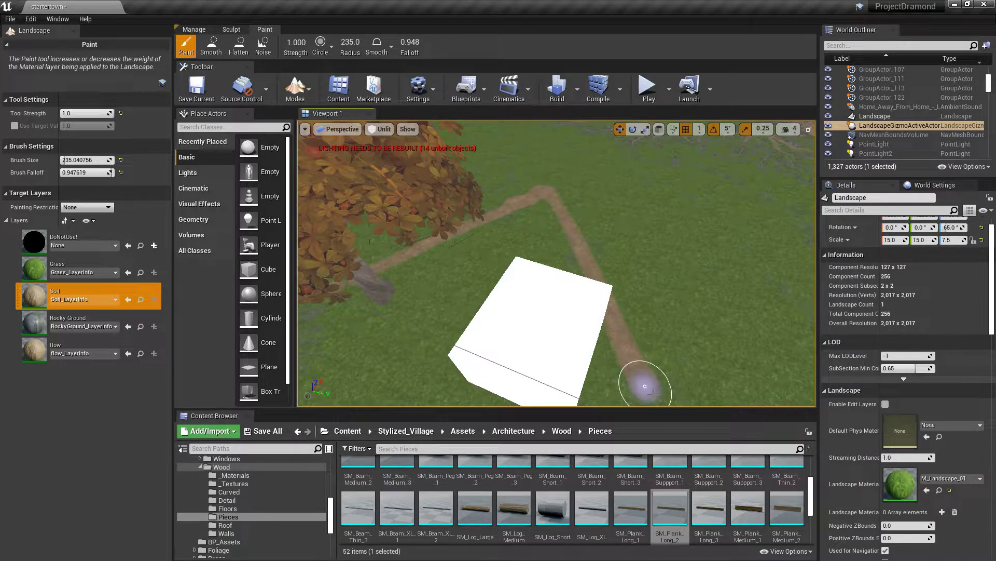
right_click_drag(589, 284, 595, 287)
key("d")
key("ctrl+z")
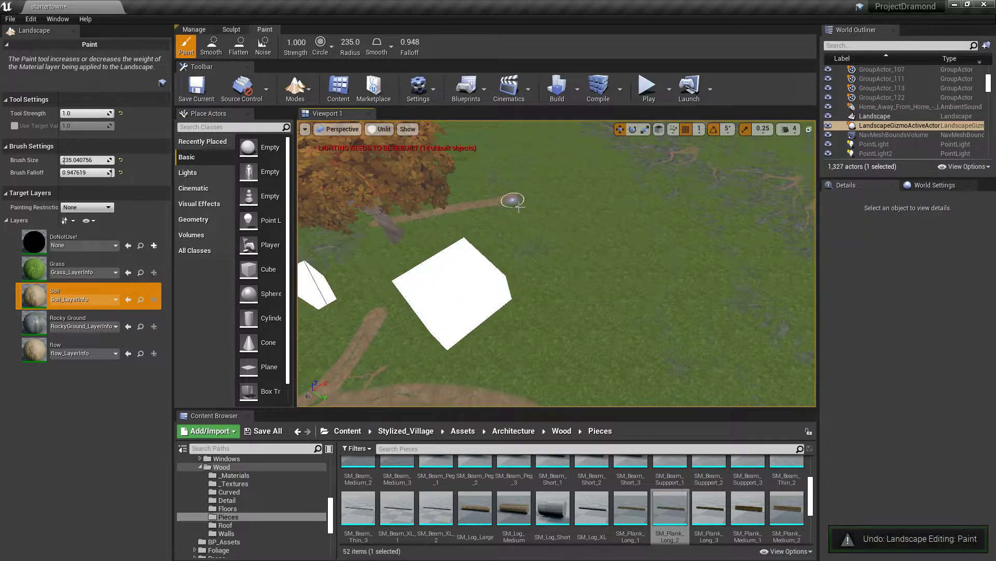
key("ctrl+z")
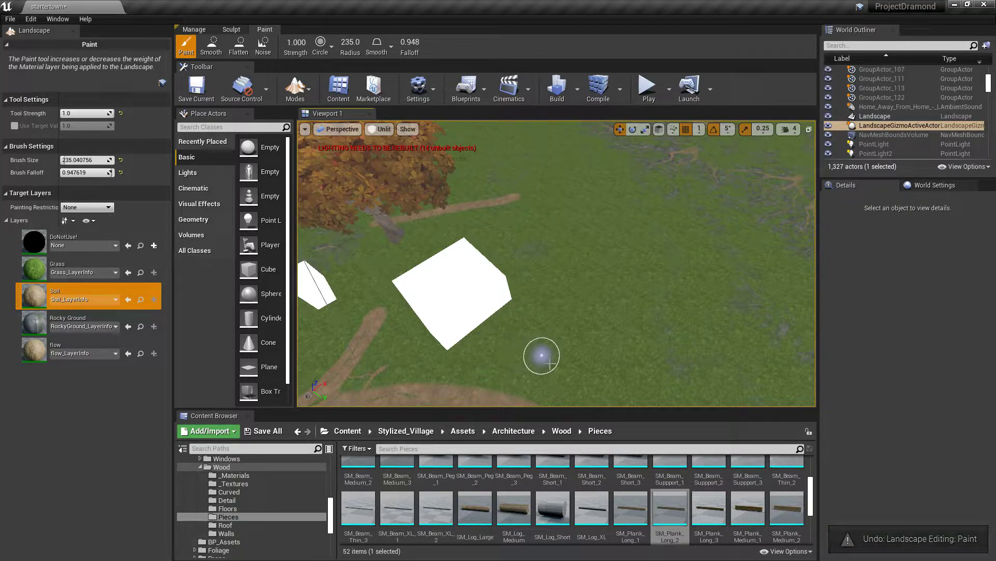
Paint a soil path along the large cube's outer side, joining it to the end of the path behind the tree.
mouse_move(540, 358)
left_mouse_down()
mouse_move(564, 202)
mouse_move(513, 200)
left_mouse_up()
mouse_move(607, 280)
right_mouse_down()
mouse_move(447, 260)
mouse_move(566, 218)
mouse_move(571, 229)
right_mouse_up()
mouse_move(465, 218)
right_mouse_down()
mouse_move(455, 194)
mouse_move(547, 269)
right_mouse_up()
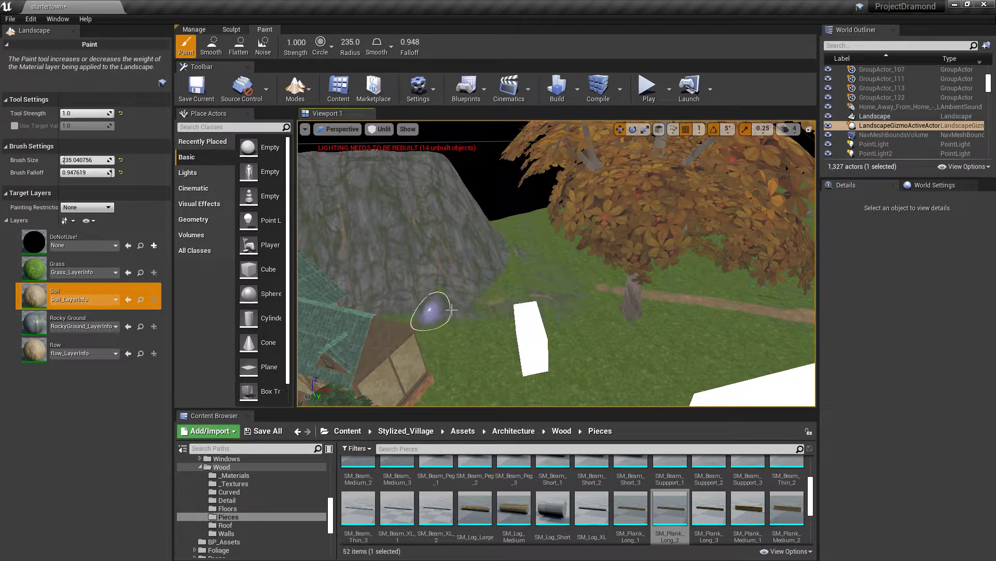
Return to selection mode, check the painted paths and cubes through BP_FixedCamera2's preview, and deselect the camera.
mouse_move(468, 381)
right_mouse_down()
mouse_move(426, 389)
mouse_move(571, 387)
mouse_move(561, 389)
mouse_move(566, 400)
mouse_move(467, 395)
right_mouse_up()
right_click_drag(392, 330, 356, 314)
left_click(295, 89)
left_click(306, 123)
left_click(233, 312)
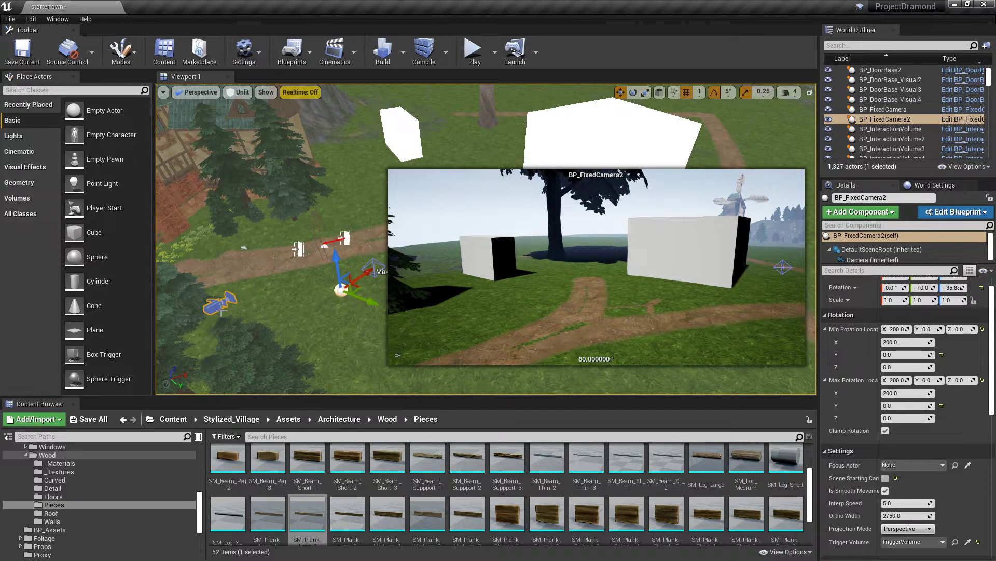
left_click(402, 375)
right_click_drag(402, 375, 384, 304)
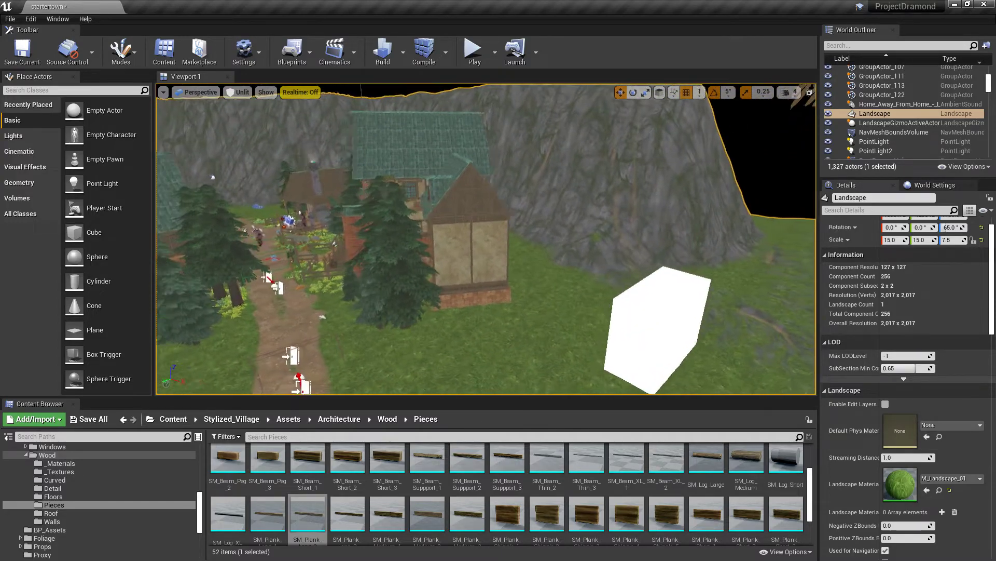
right_click_drag(485, 239, 525, 239)
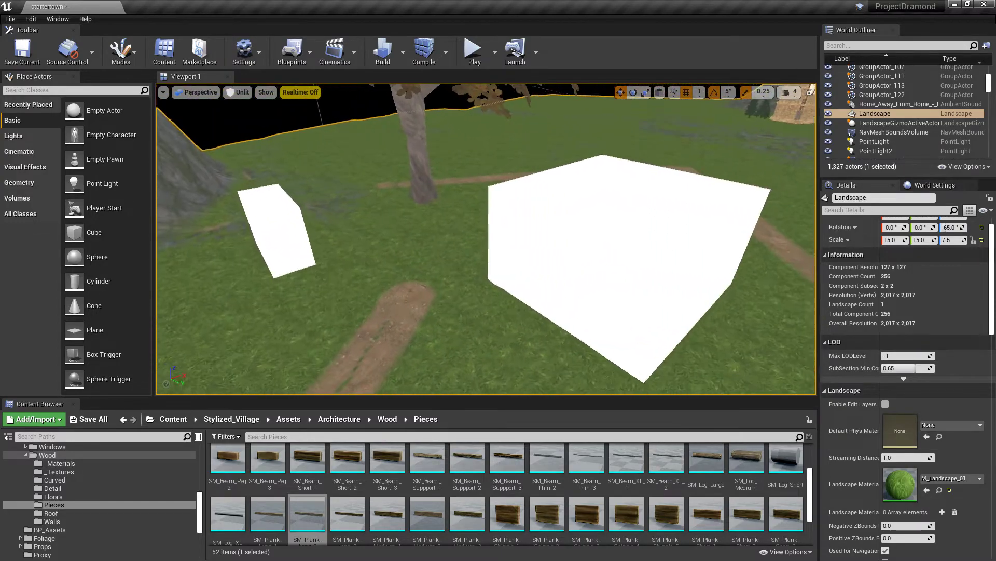